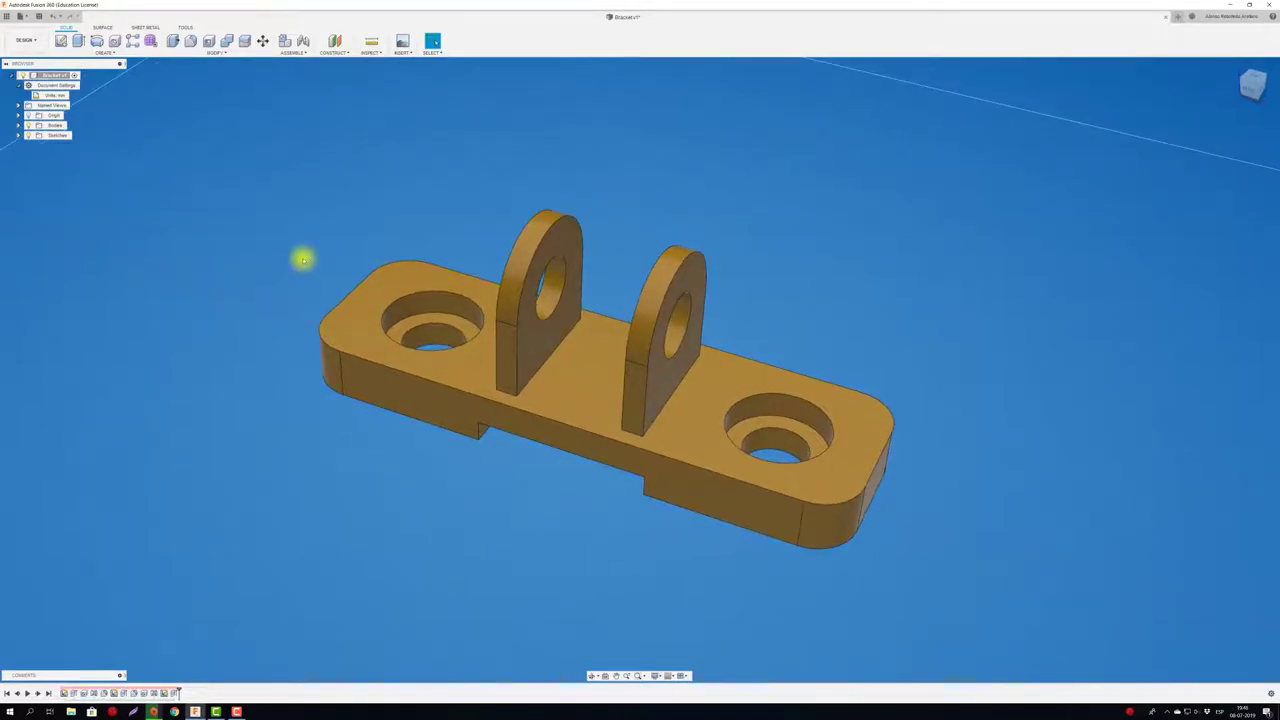
Step: Measure the bracket's top edges and the span from its left end edge to its right end edge
left_click(371, 42)
left_click(617, 318)
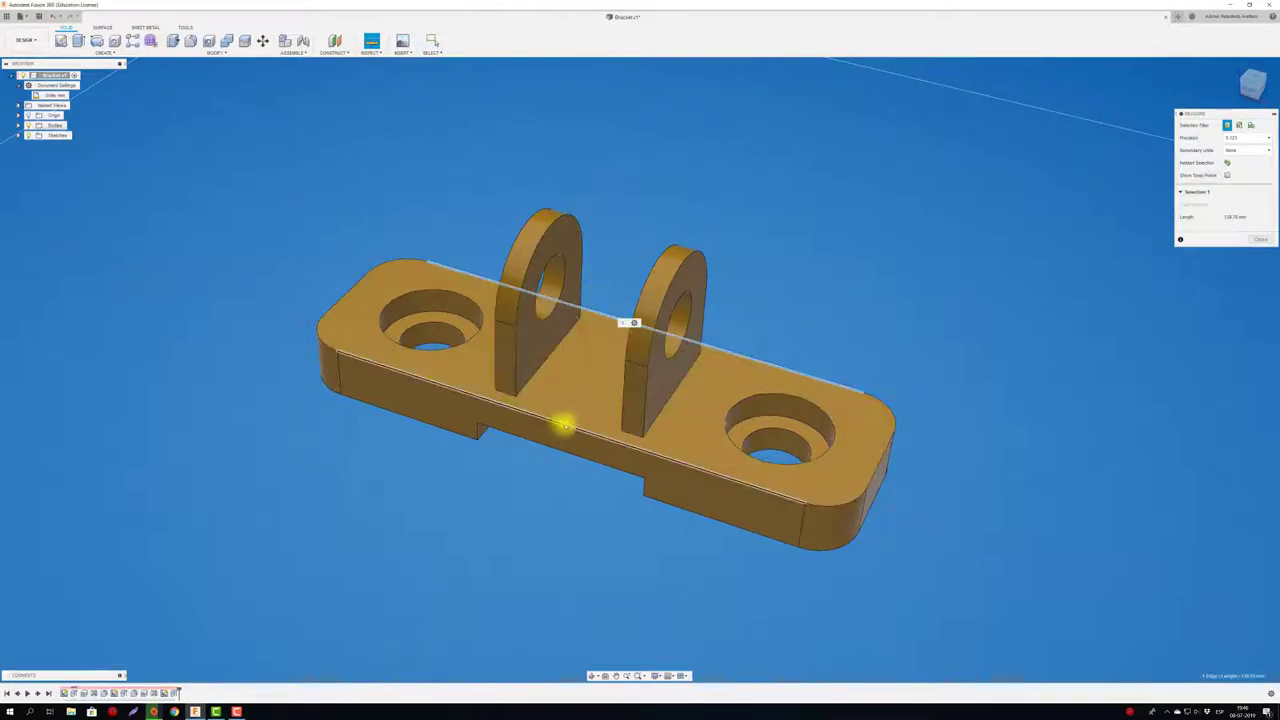
left_click(566, 427)
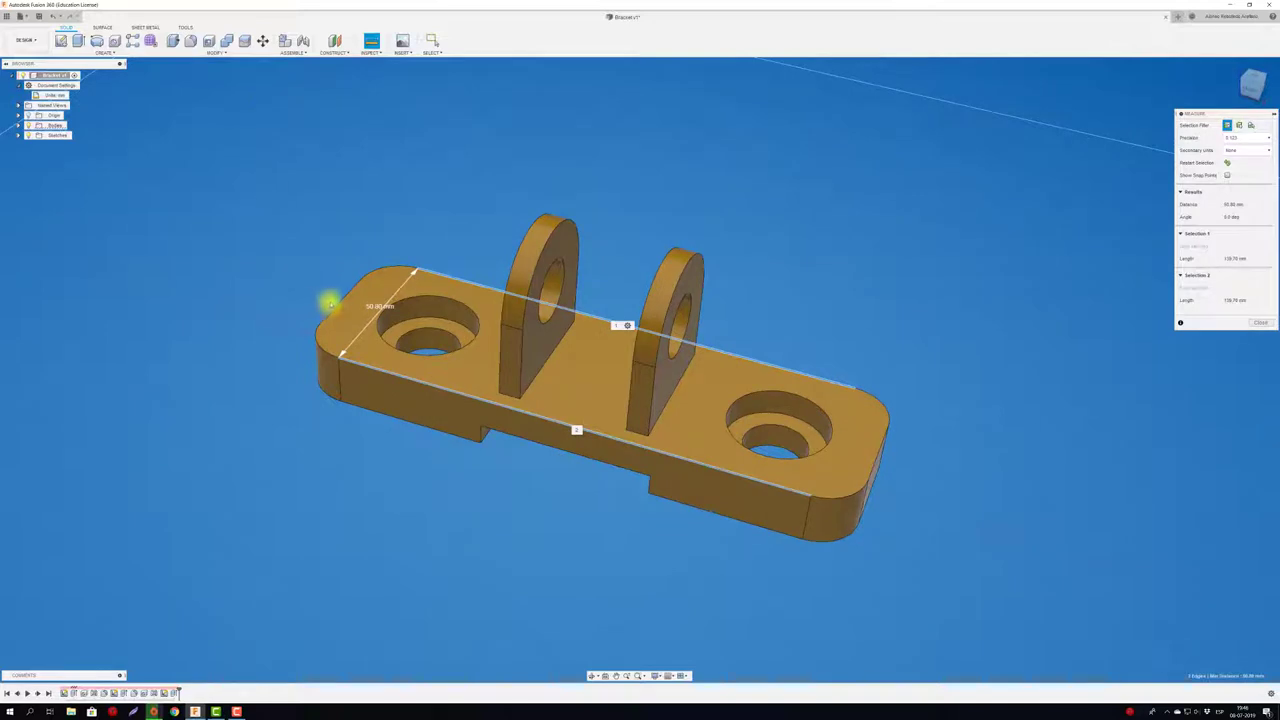
left_click(341, 298)
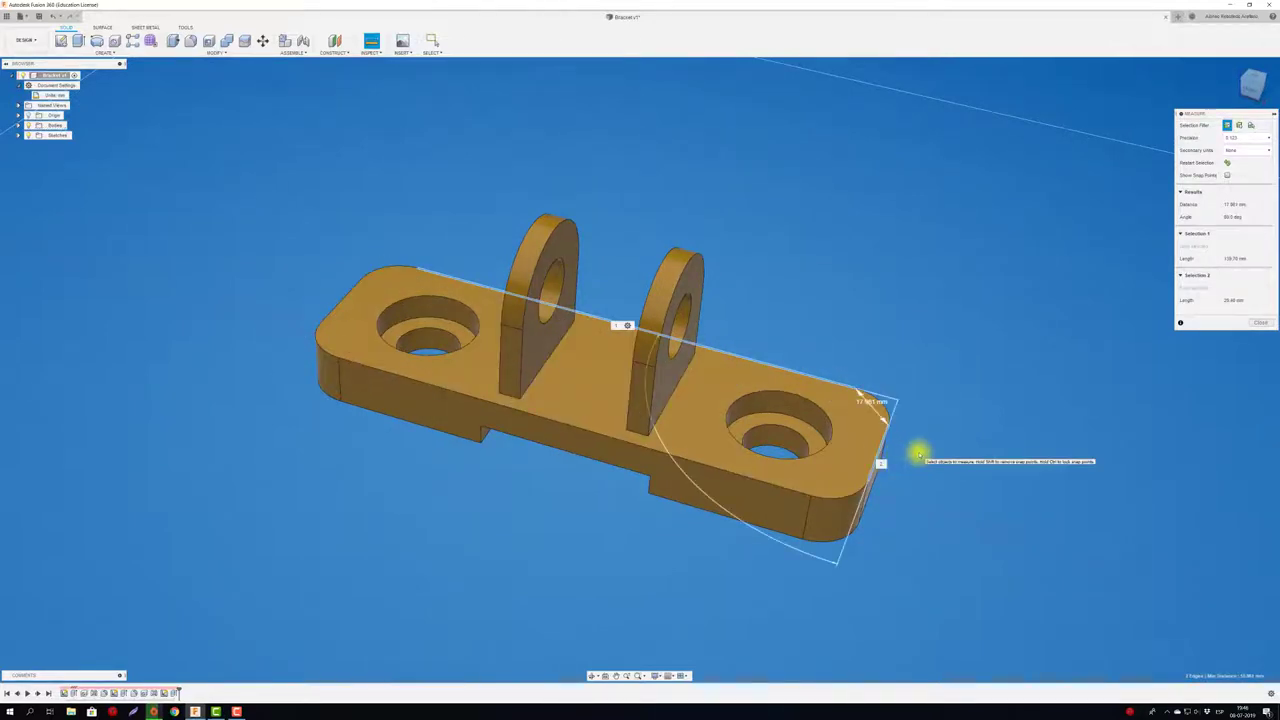
left_click(918, 453)
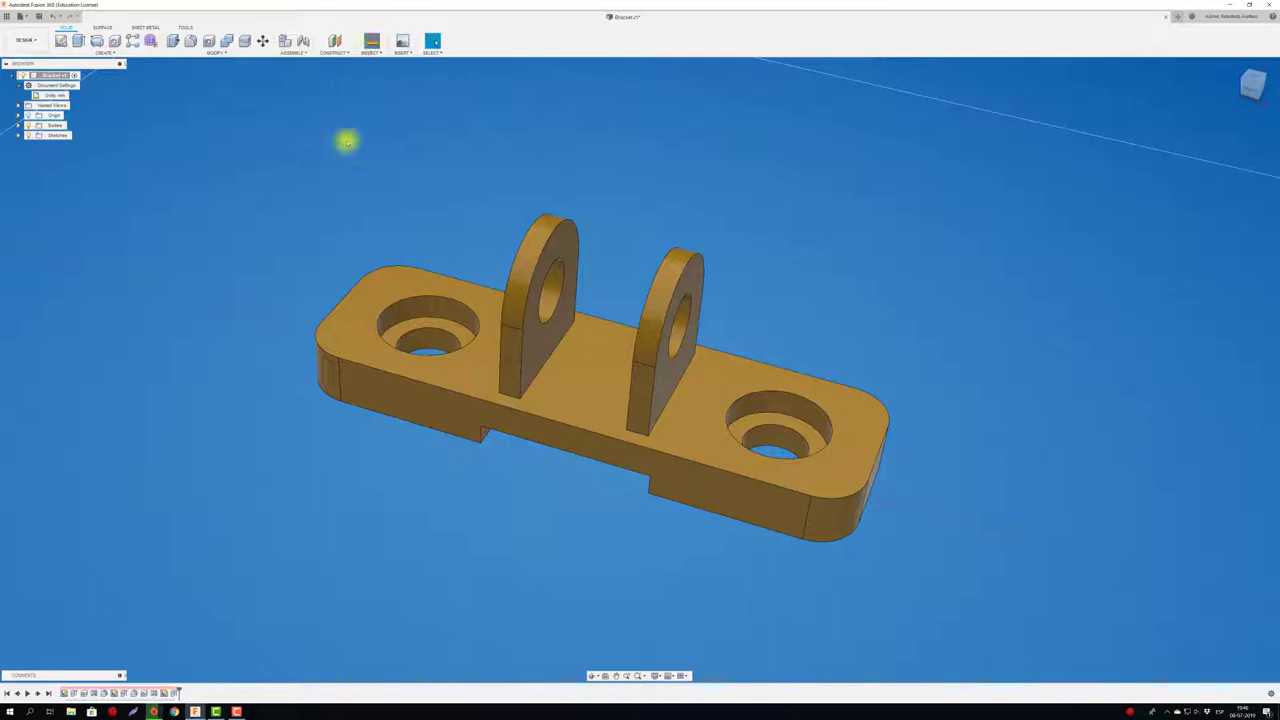
left_click(338, 302)
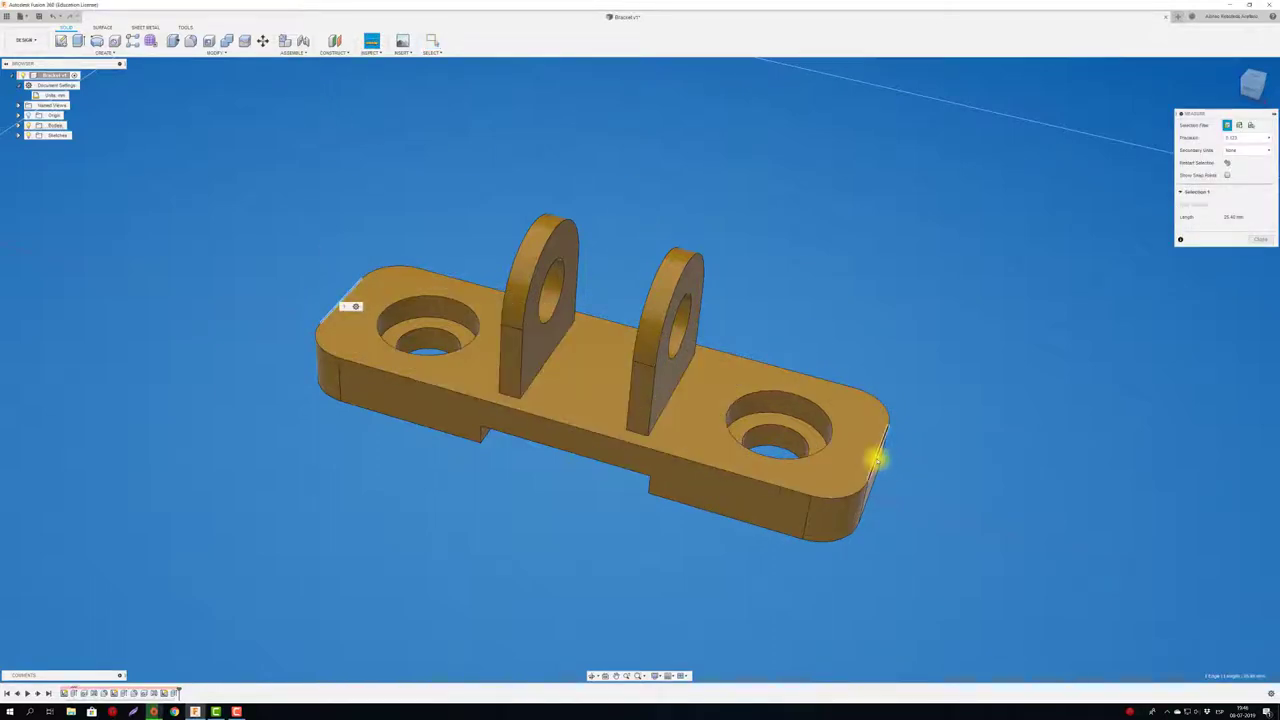
left_click(878, 458)
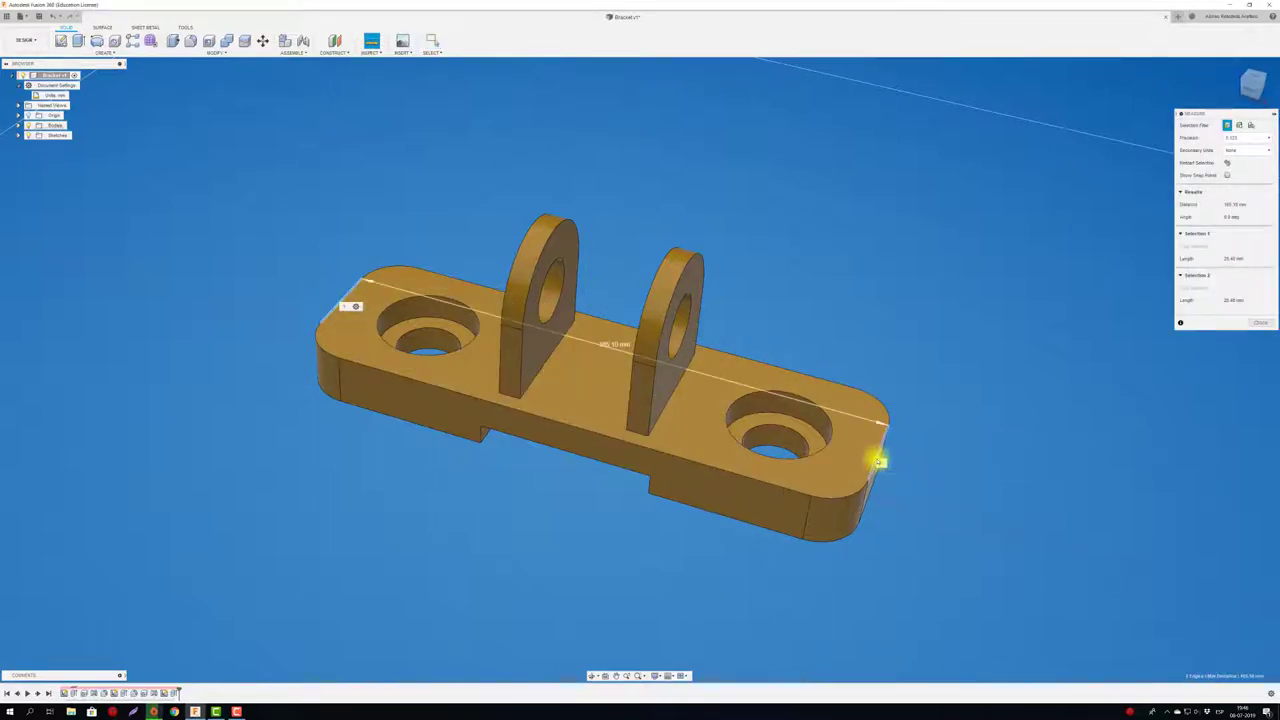
key("Escape")
Step: Measure between two front edges, then orbit the bracket to inspect its other sides
left_click(371, 40)
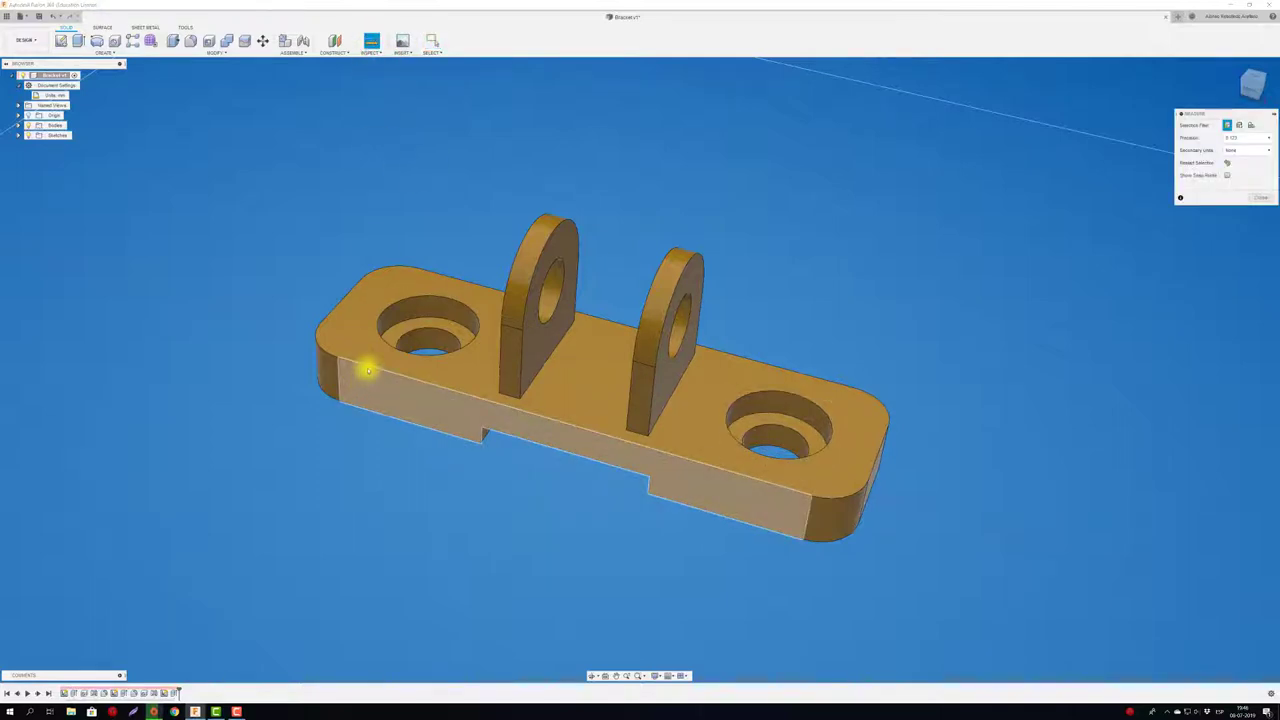
left_click(367, 368)
left_click(376, 414)
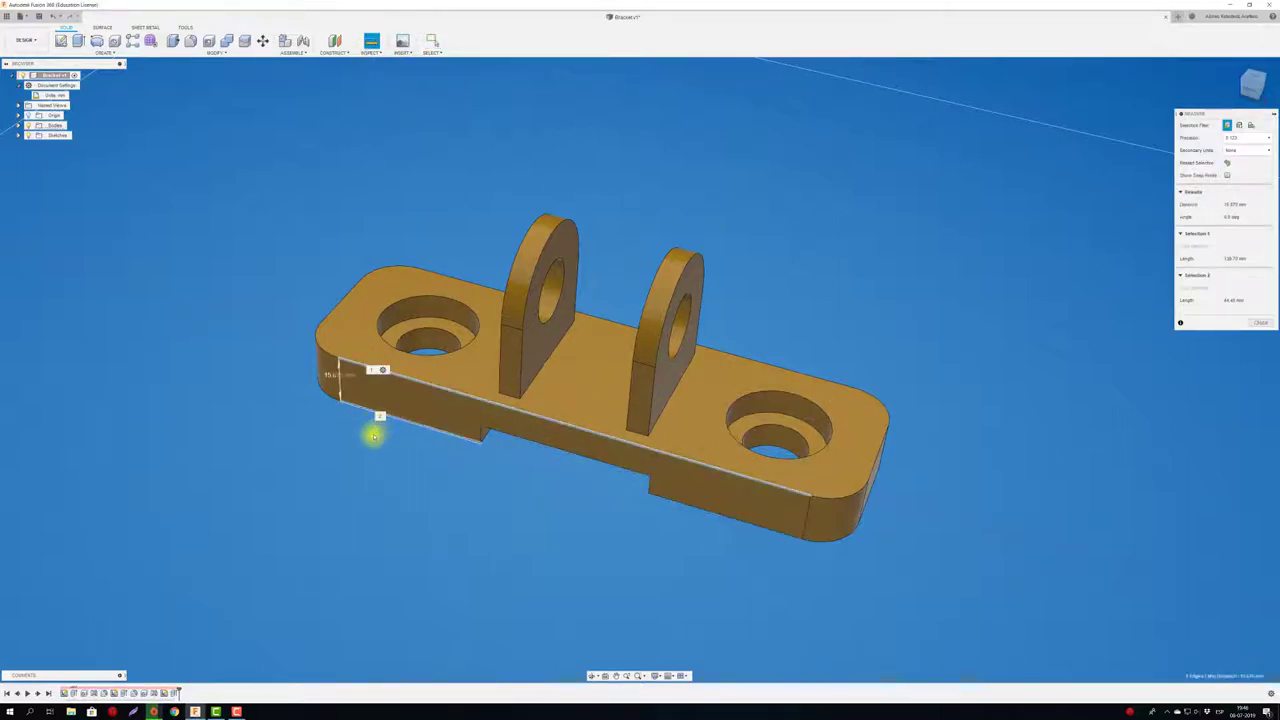
key("Escape")
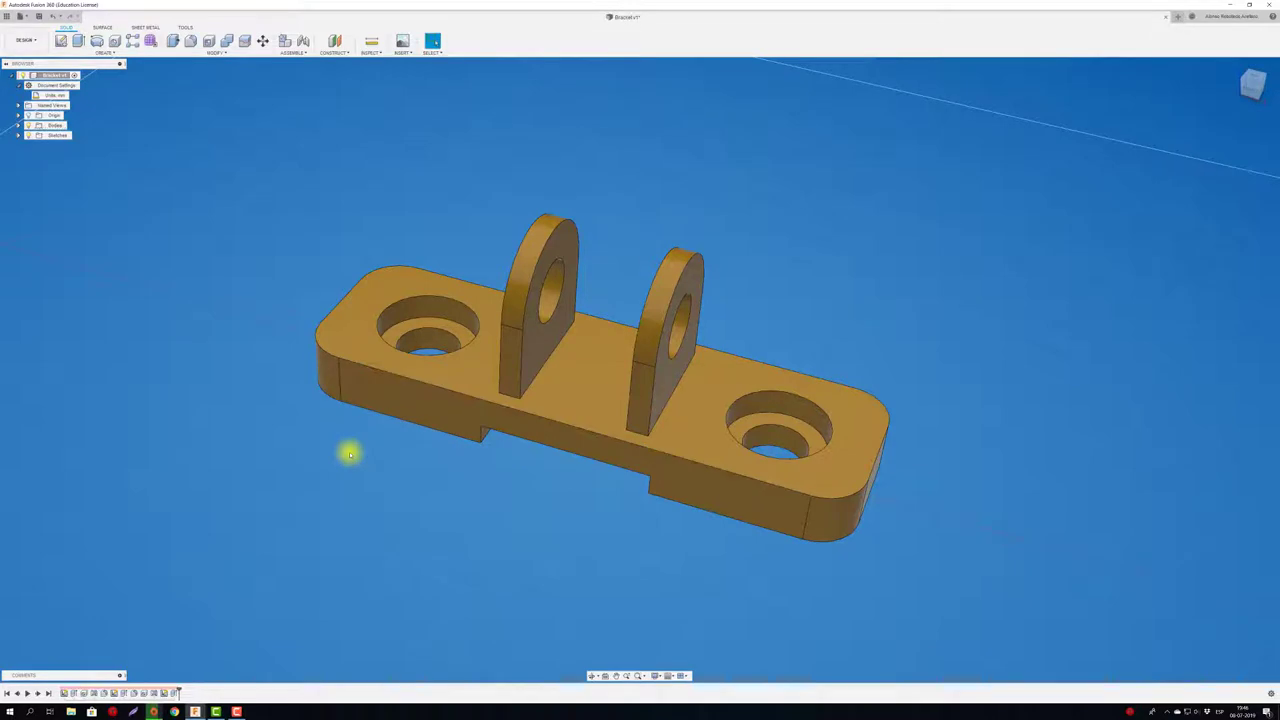
middle_click_drag(360, 403, 389, 320, "shift")
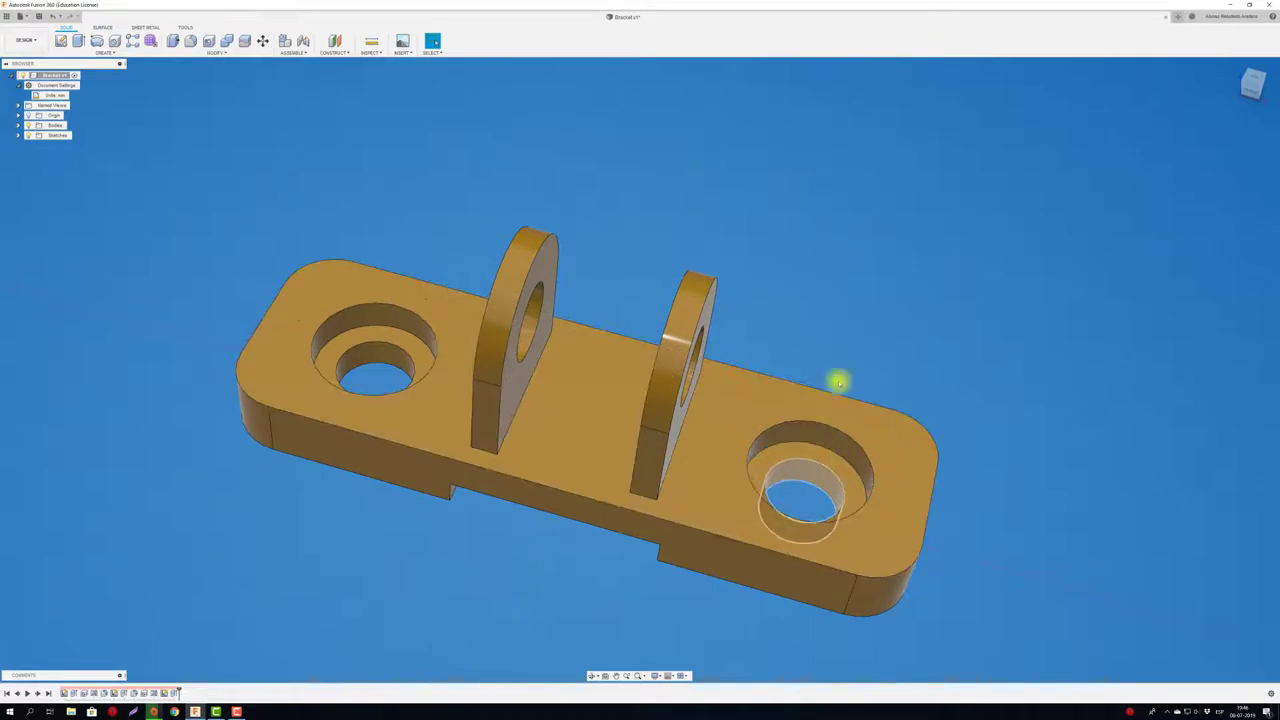
scroll(841, 376, "down", 2)
mouse_move(841, 376)
middle_mouse_down("shift")
mouse_move(546, 386)
mouse_move(363, 346)
mouse_move(374, 346)
middle_mouse_up("shift")
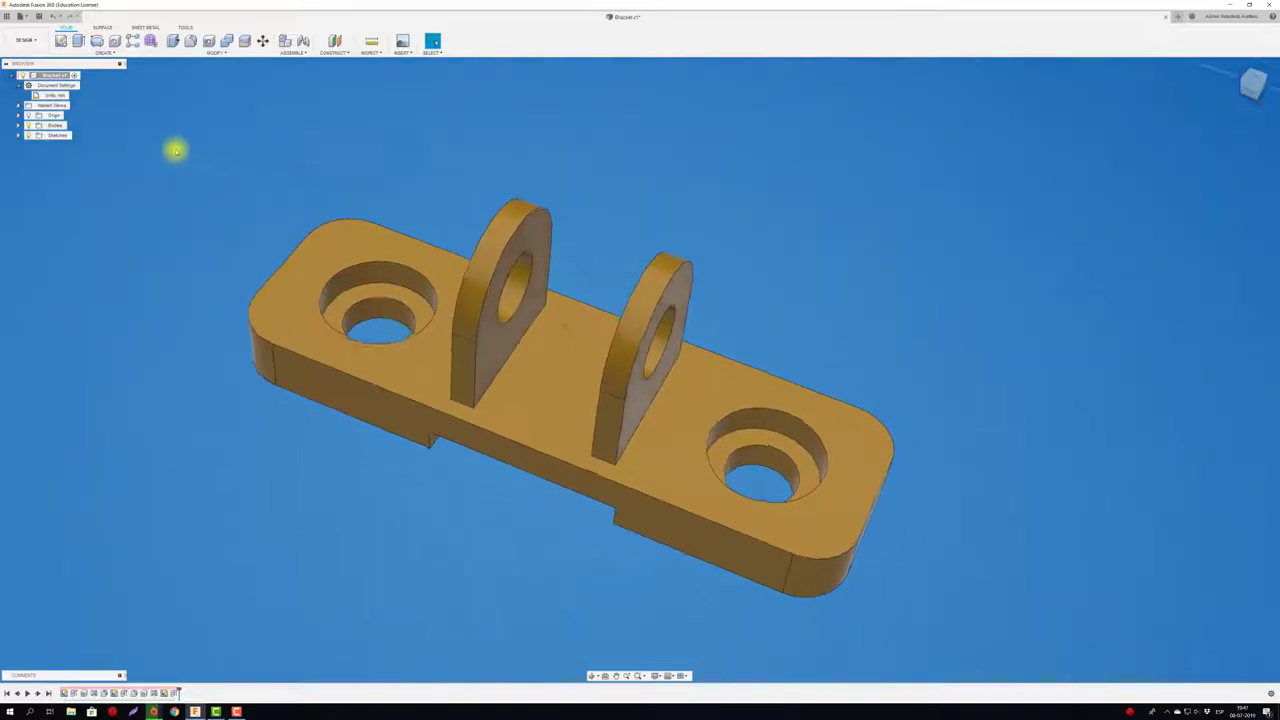
Step: In the Simulation workspace, create a Static Stress study and change its study material from Steel to Aluminum
left_click(30, 42)
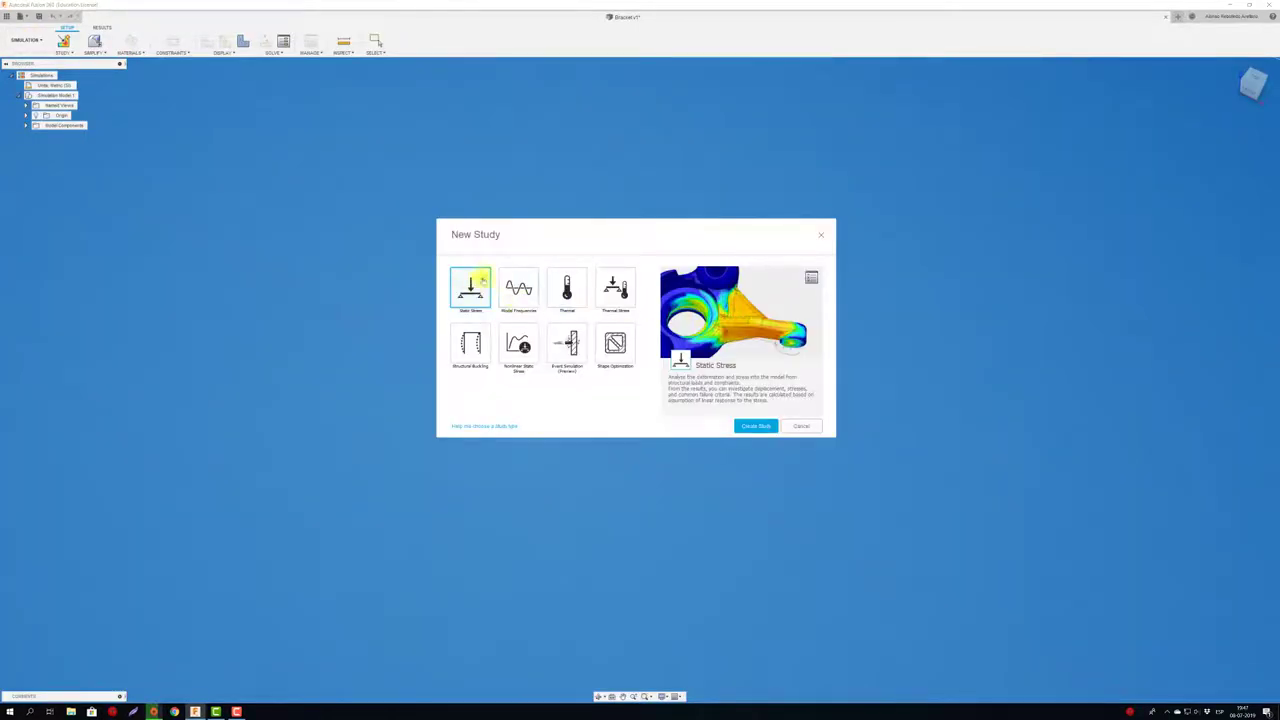
left_click(756, 426)
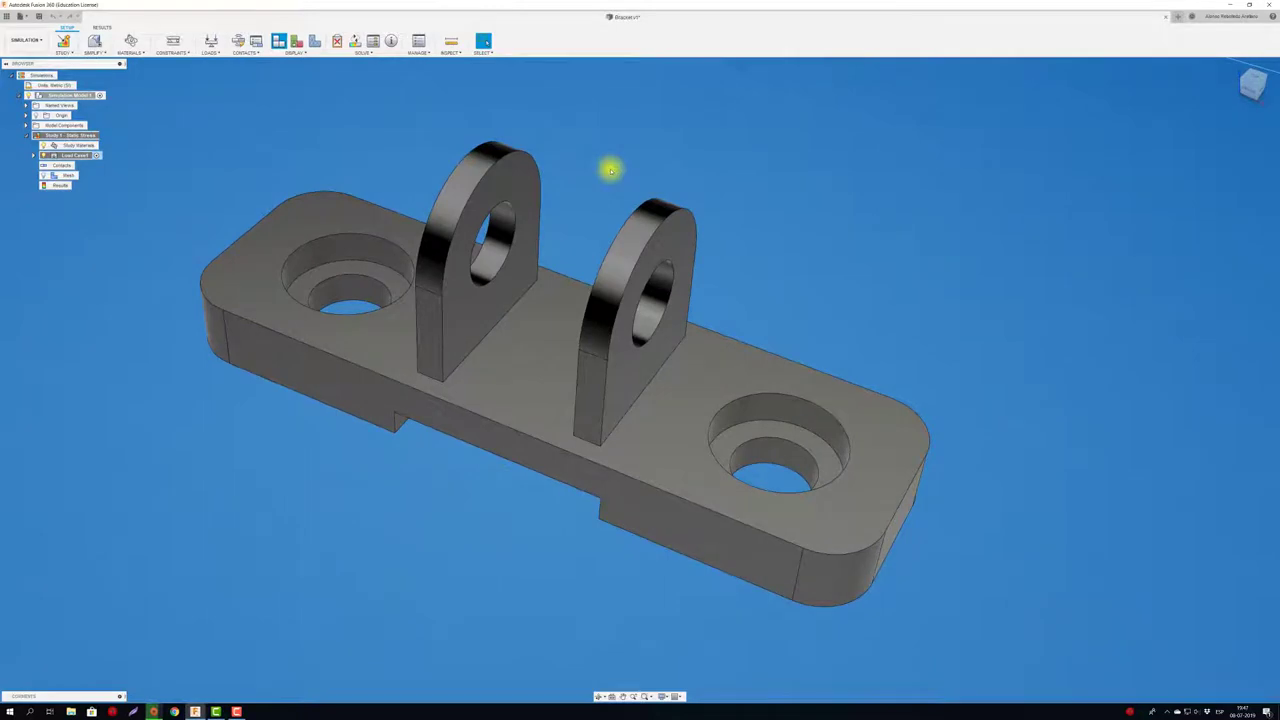
left_click(136, 52)
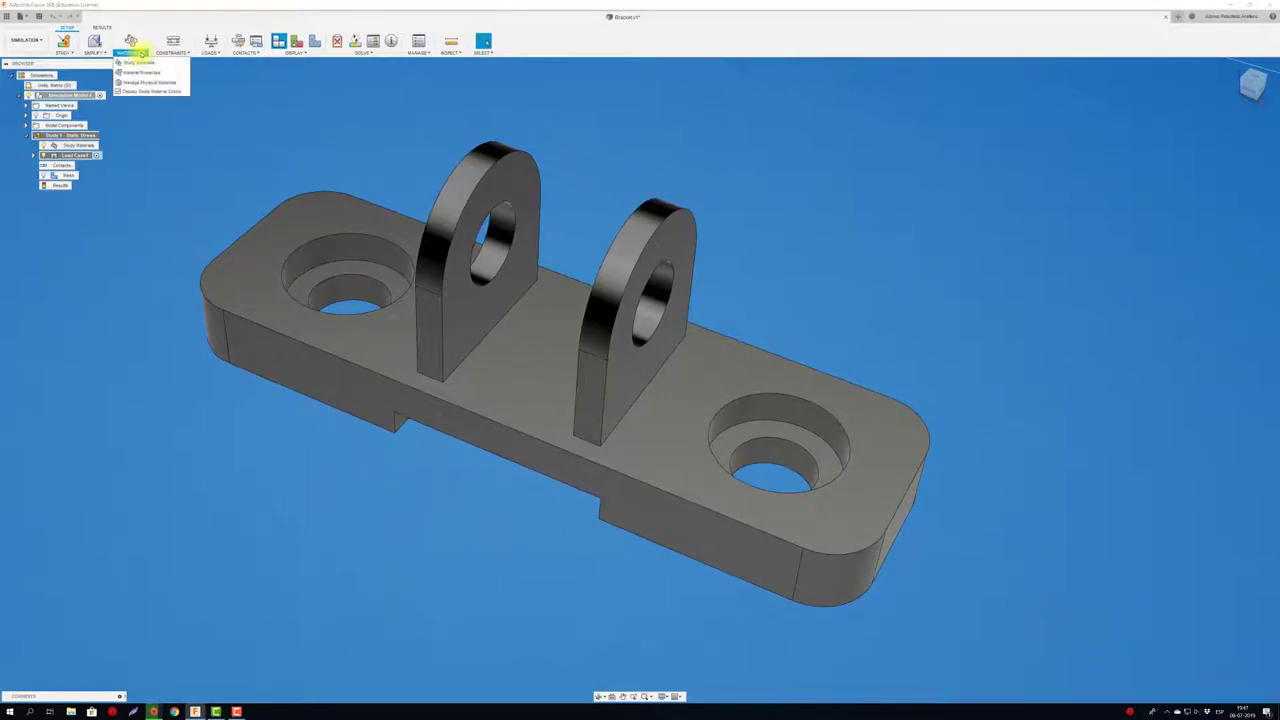
left_click(131, 47)
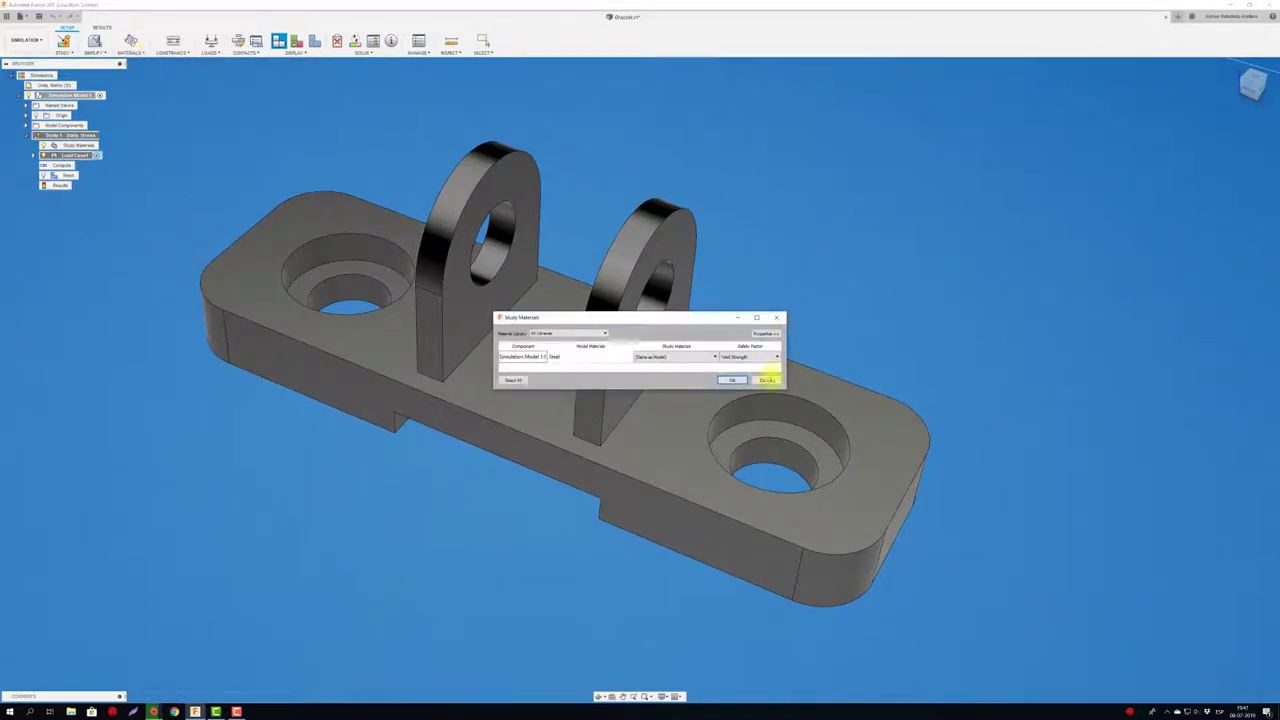
left_click(679, 358)
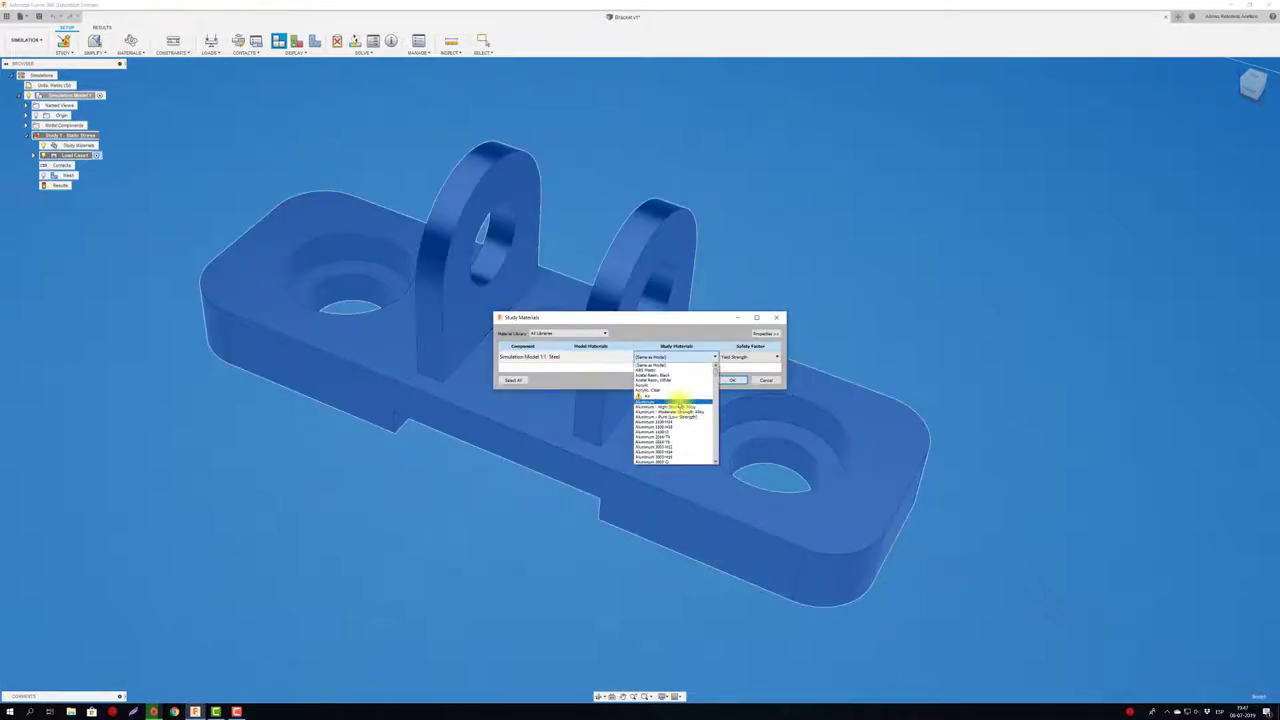
left_click(678, 401)
left_click(732, 380)
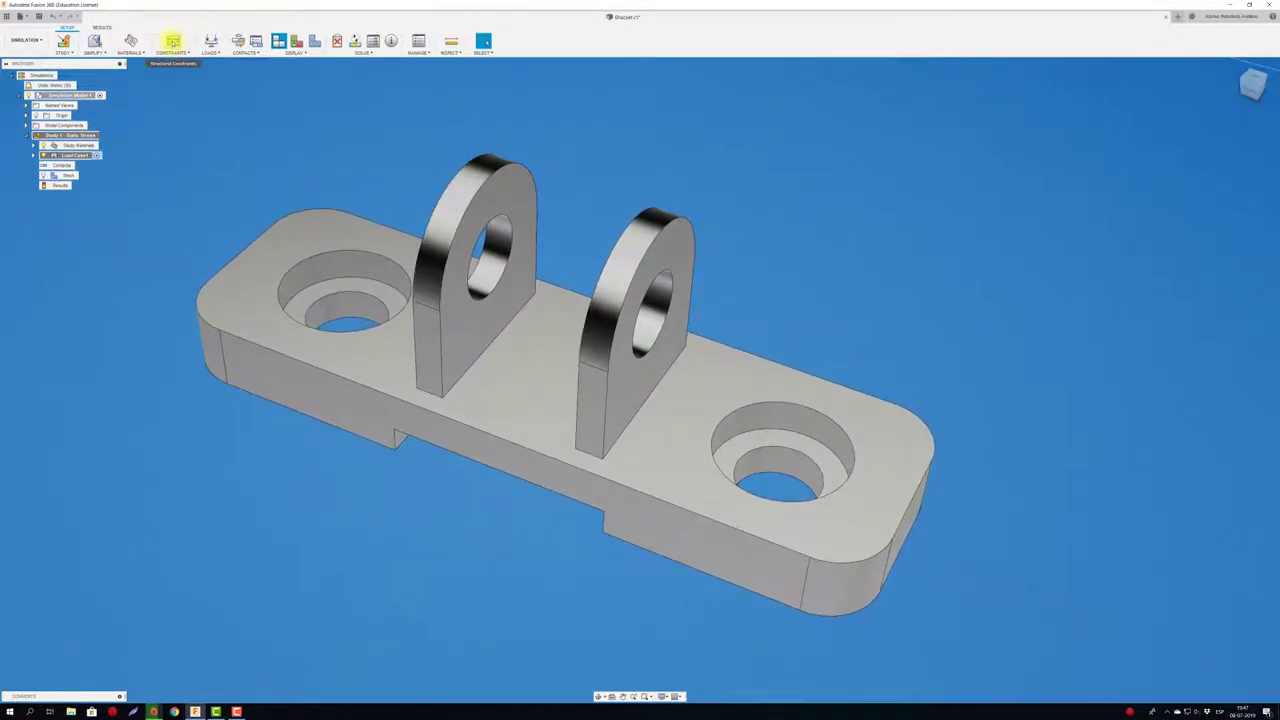
Step: Apply a Fixed constraint to the left and right holes' cylindrical faces and their counterbore faces
left_click(173, 40)
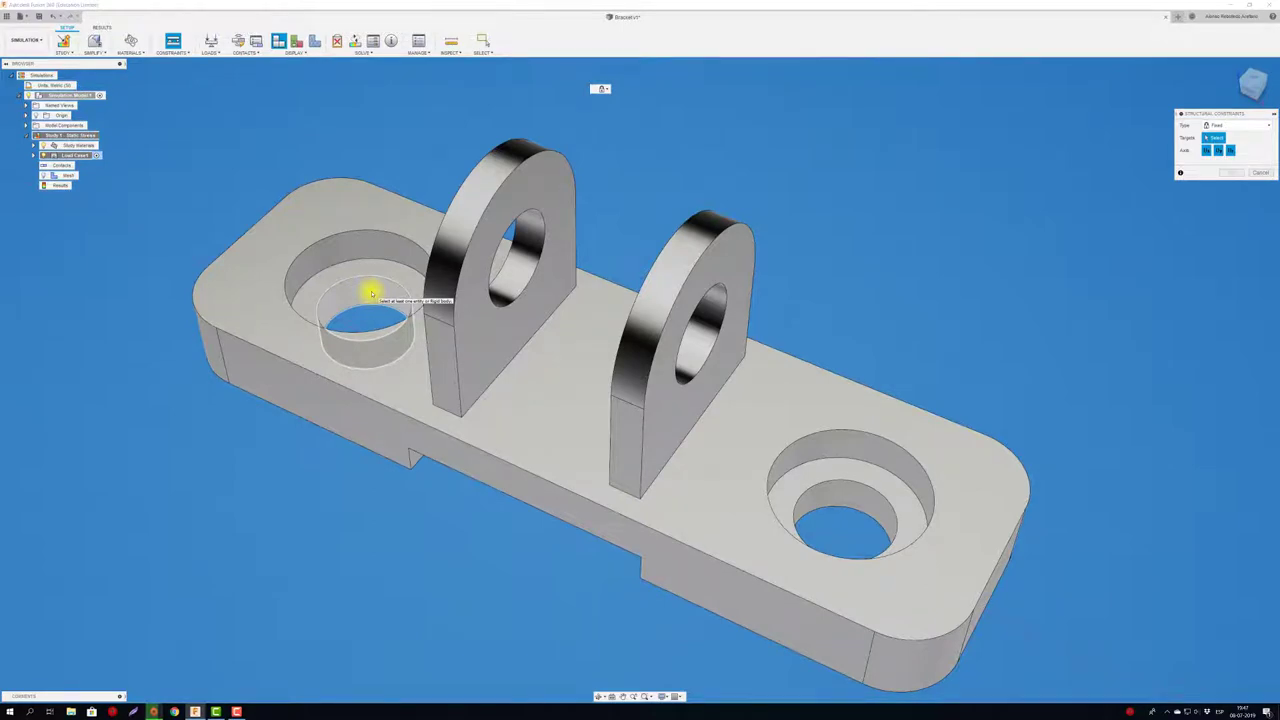
left_click(371, 293)
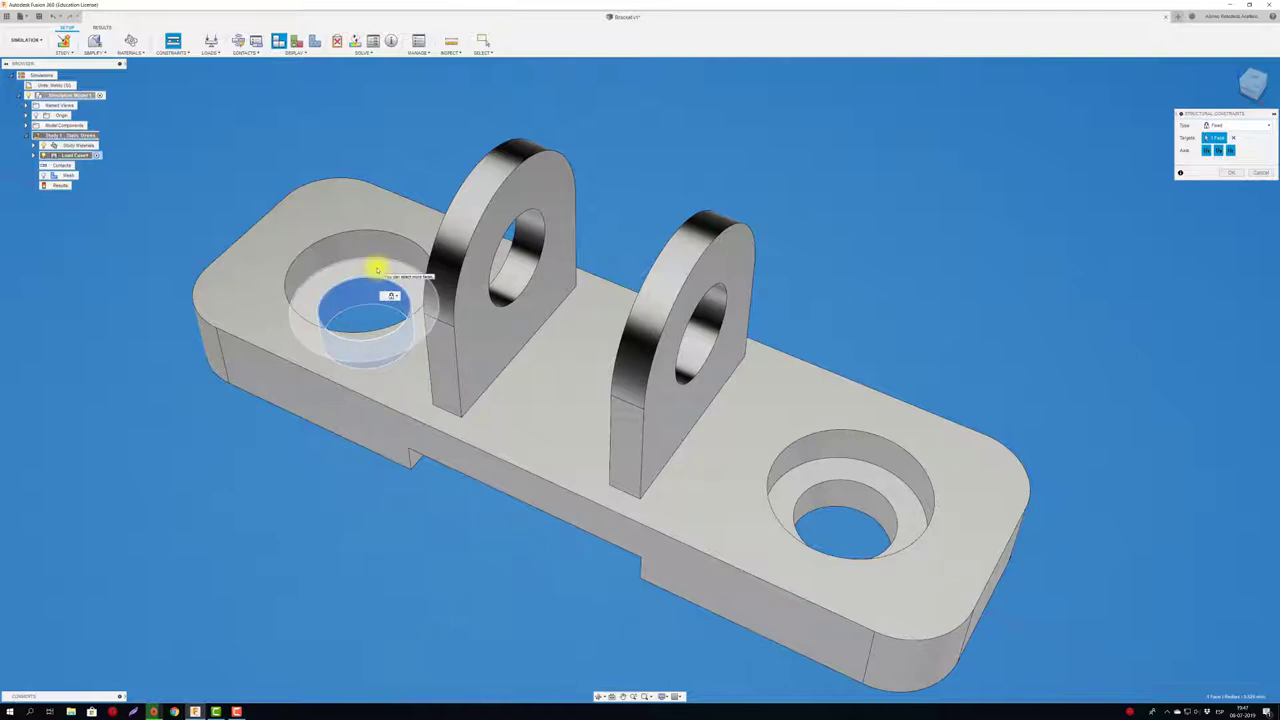
left_click(377, 268)
mouse_move(846, 226)
middle_mouse_down("shift")
mouse_move(838, 333)
mouse_move(975, 271)
middle_mouse_up("shift")
left_click(829, 491)
left_click(831, 466)
key("Return")
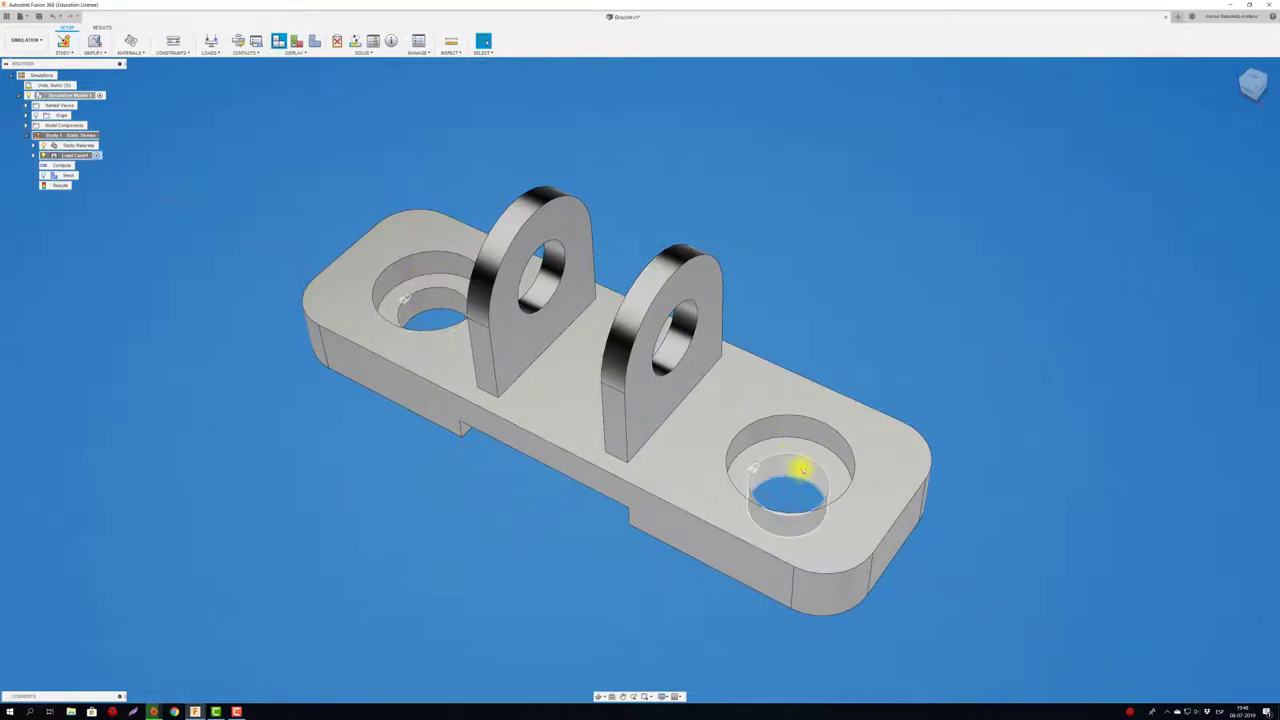
mouse_move(886, 349)
middle_mouse_down("shift")
mouse_move(874, 294)
mouse_move(783, 220)
middle_mouse_up("shift")
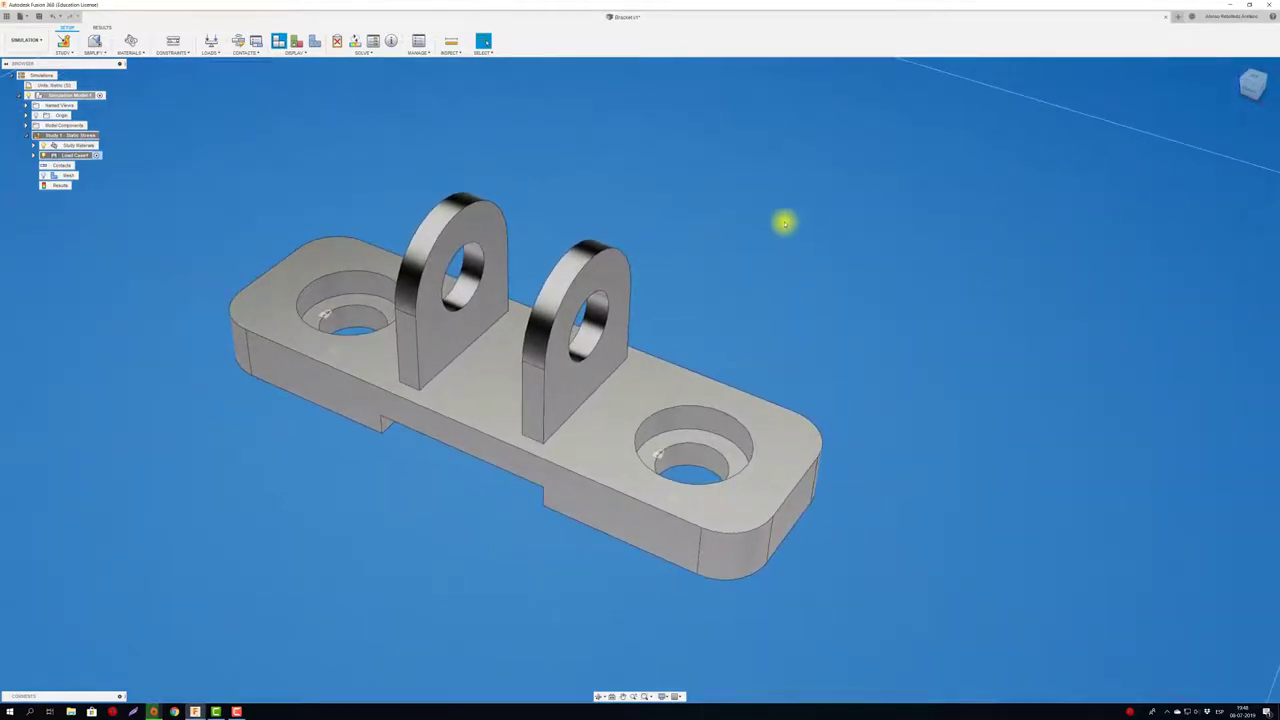
Step: Start a structural load of type Force targeting the right and left lug hole faces
left_click(211, 44)
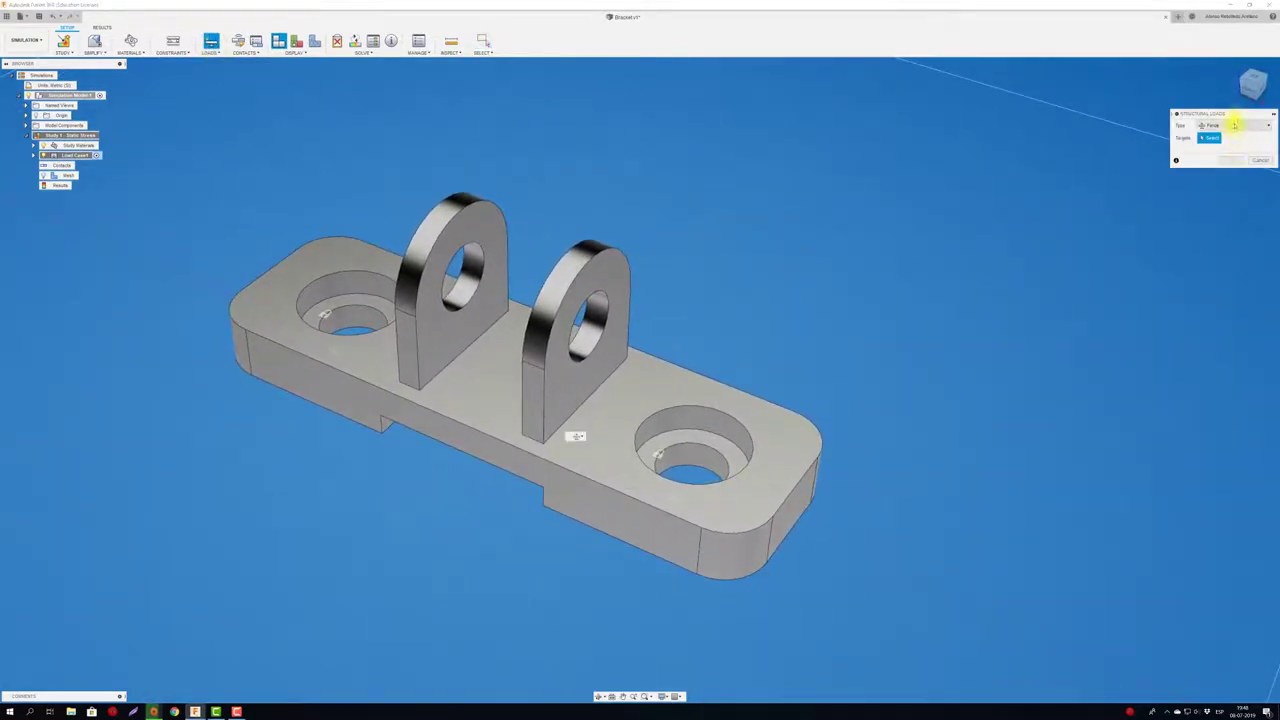
left_click_drag(1238, 117, 913, 121)
left_click(916, 130)
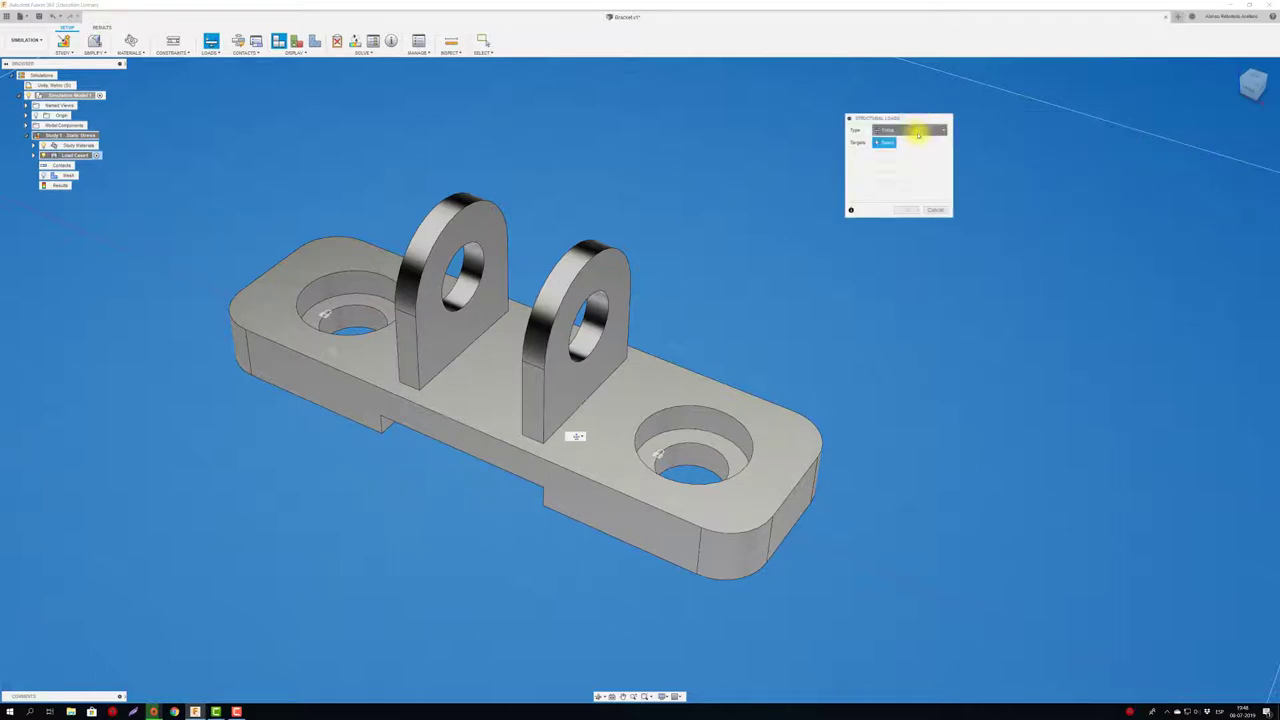
left_click(889, 141)
middle_click_drag(912, 160, 894, 253, "shift")
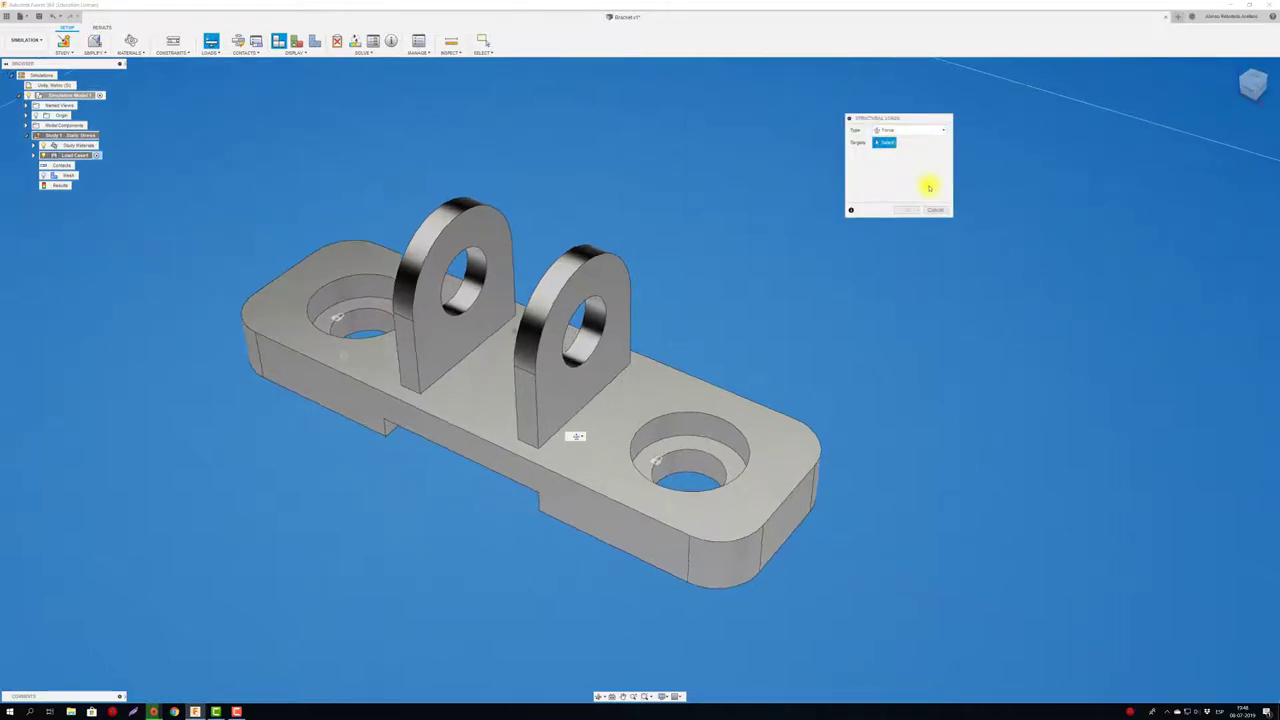
left_click(914, 131)
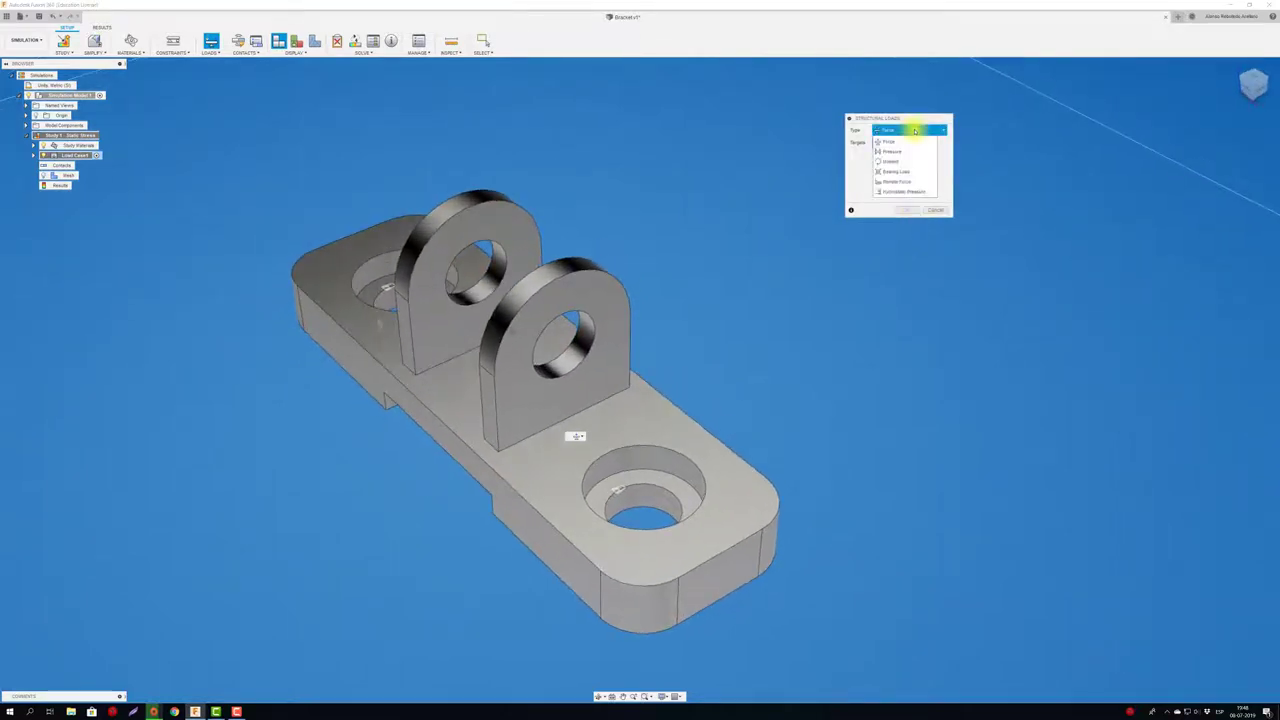
left_click(755, 169)
left_click(573, 352)
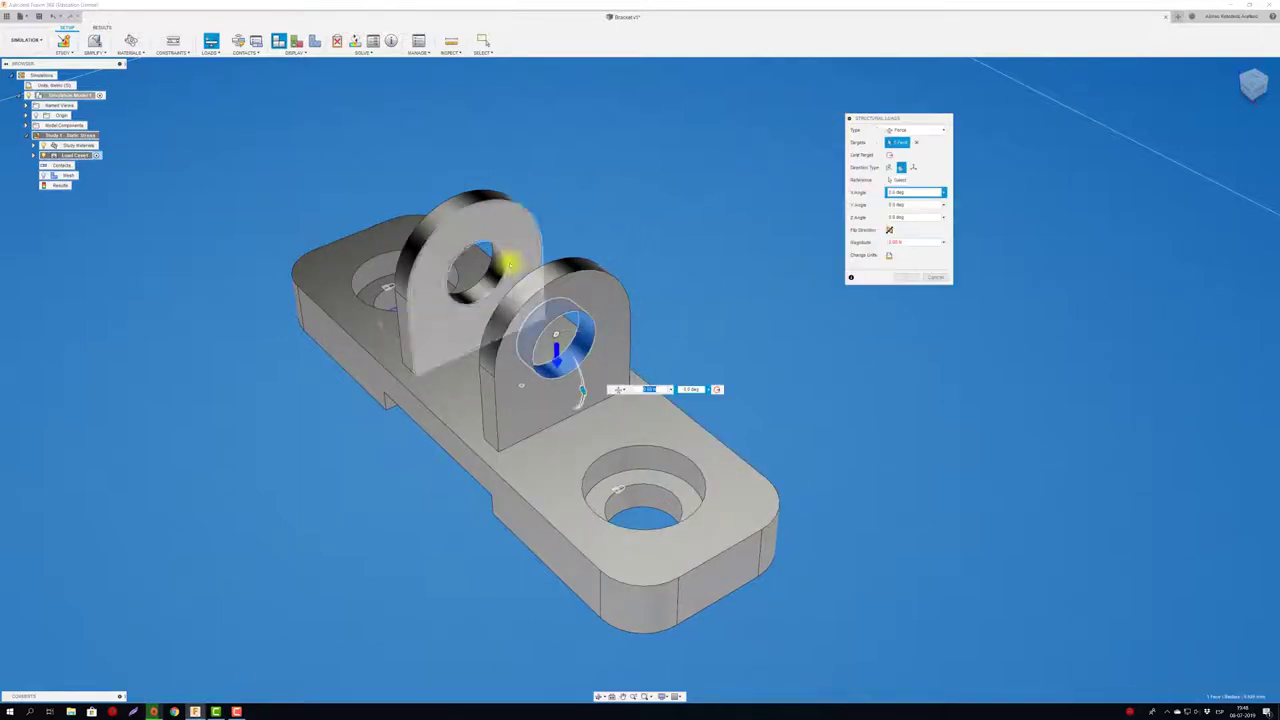
left_click(506, 262)
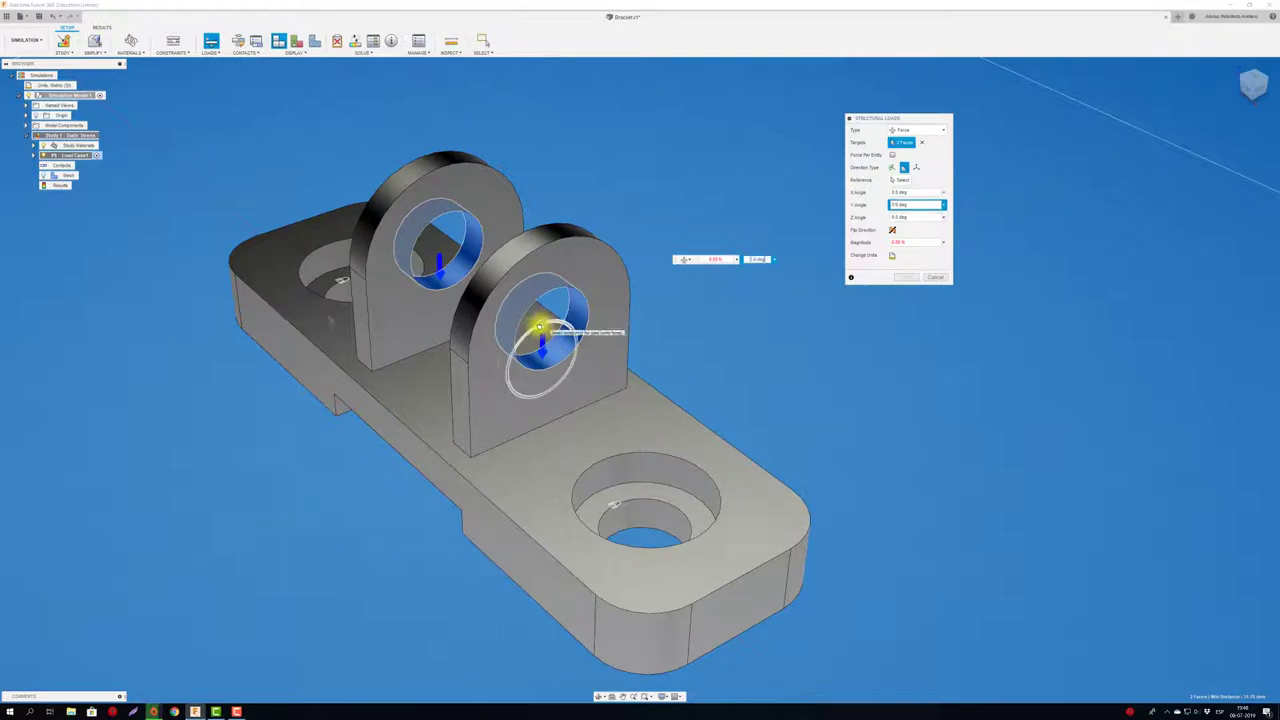
Step: Tilt the force direction about the Y axis while checking the arrows from several views
mouse_move(541, 322)
left_mouse_down()
mouse_move(525, 334)
mouse_move(569, 321)
left_mouse_up()
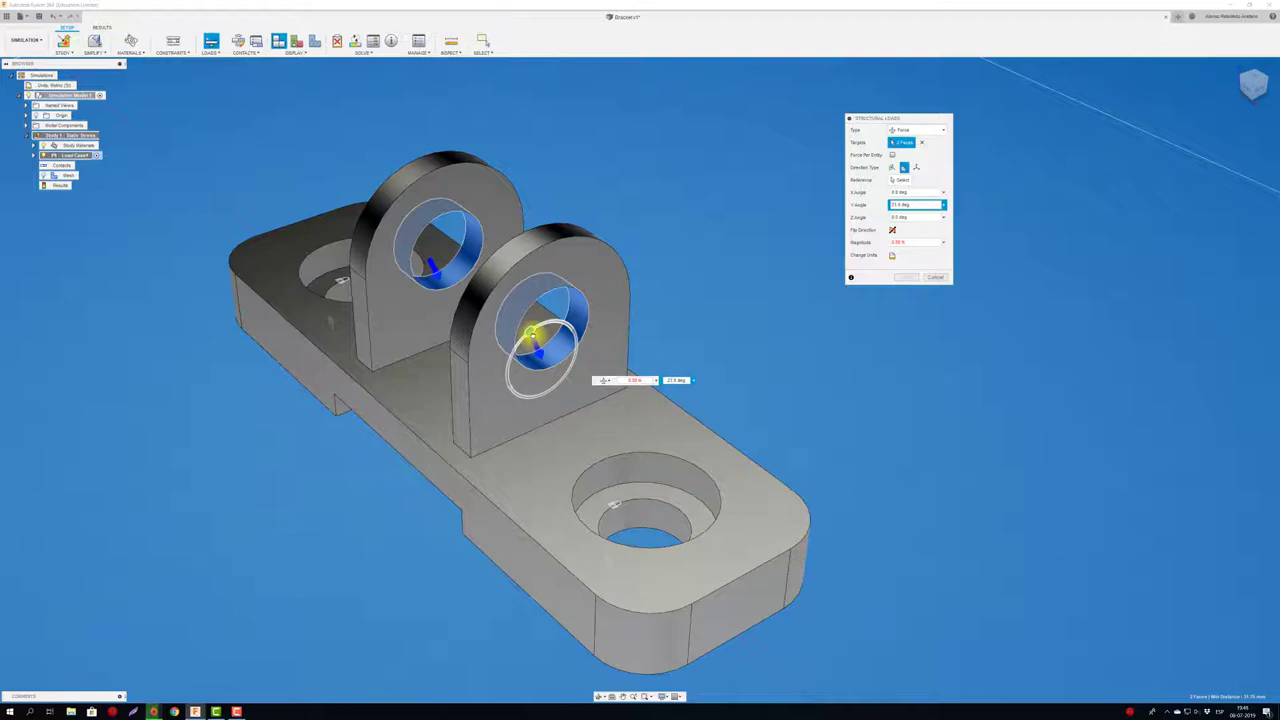
mouse_move(527, 336)
left_mouse_down()
mouse_move(563, 314)
mouse_move(523, 337)
mouse_move(506, 371)
mouse_move(560, 396)
mouse_move(563, 316)
mouse_move(571, 334)
mouse_move(603, 343)
mouse_move(543, 323)
left_mouse_up()
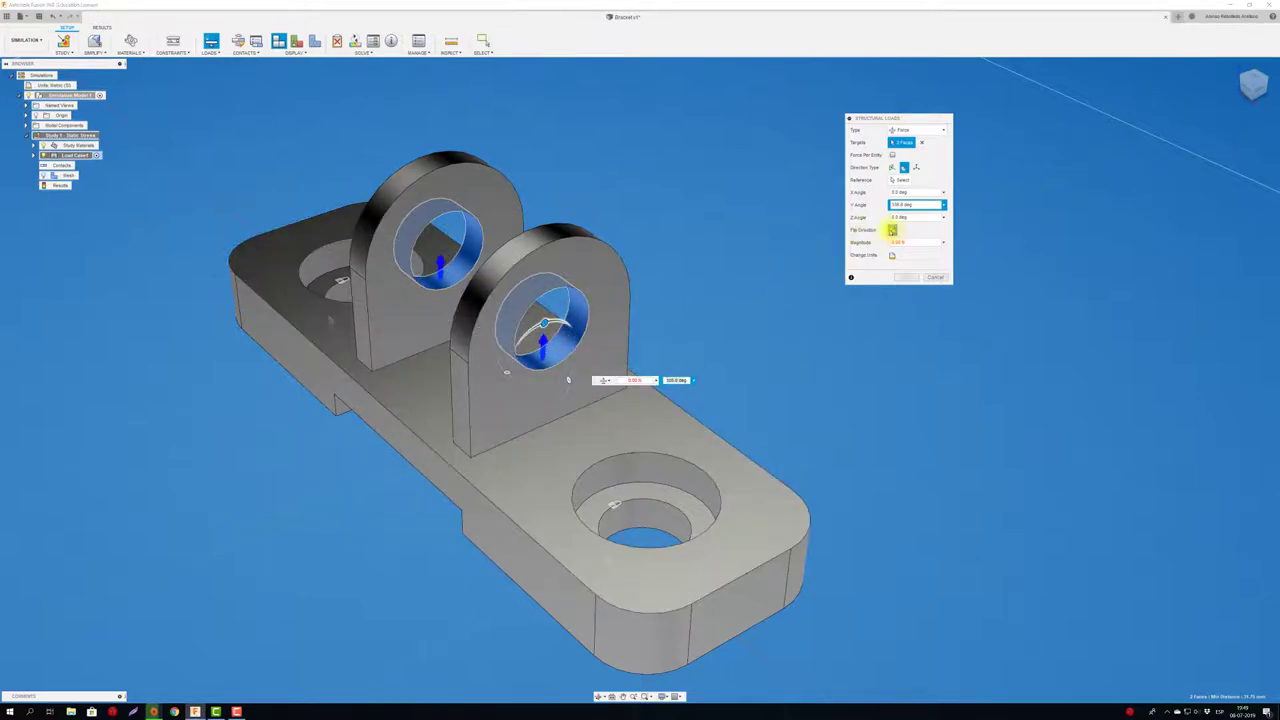
middle_click_drag(703, 343, 534, 392, "shift")
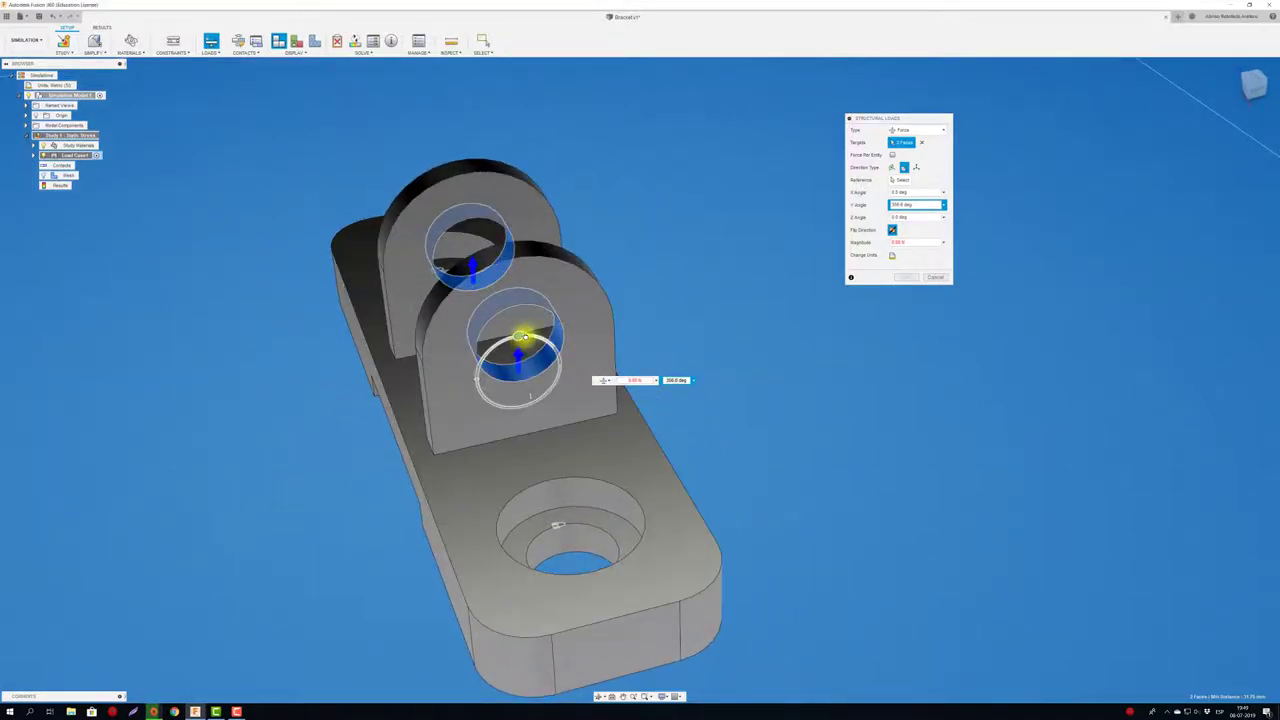
left_click_drag(522, 336, 539, 340)
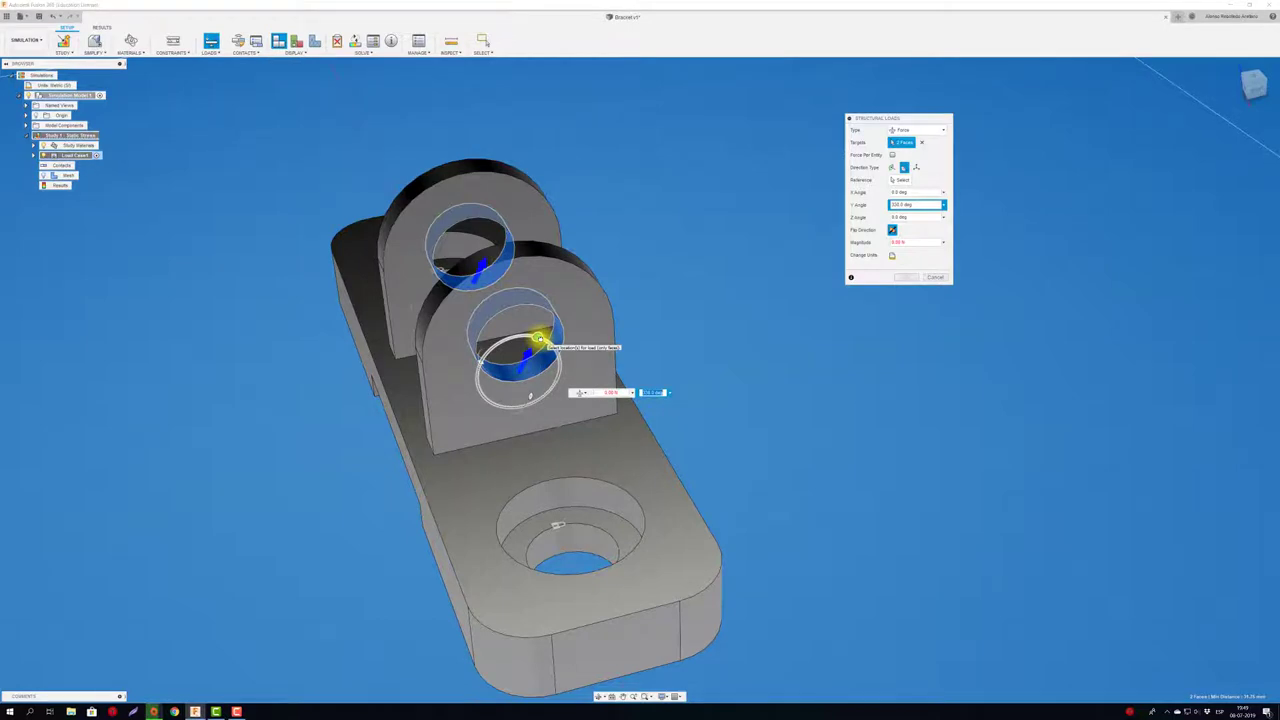
middle_click_drag(539, 340, 1275, 130, "shift")
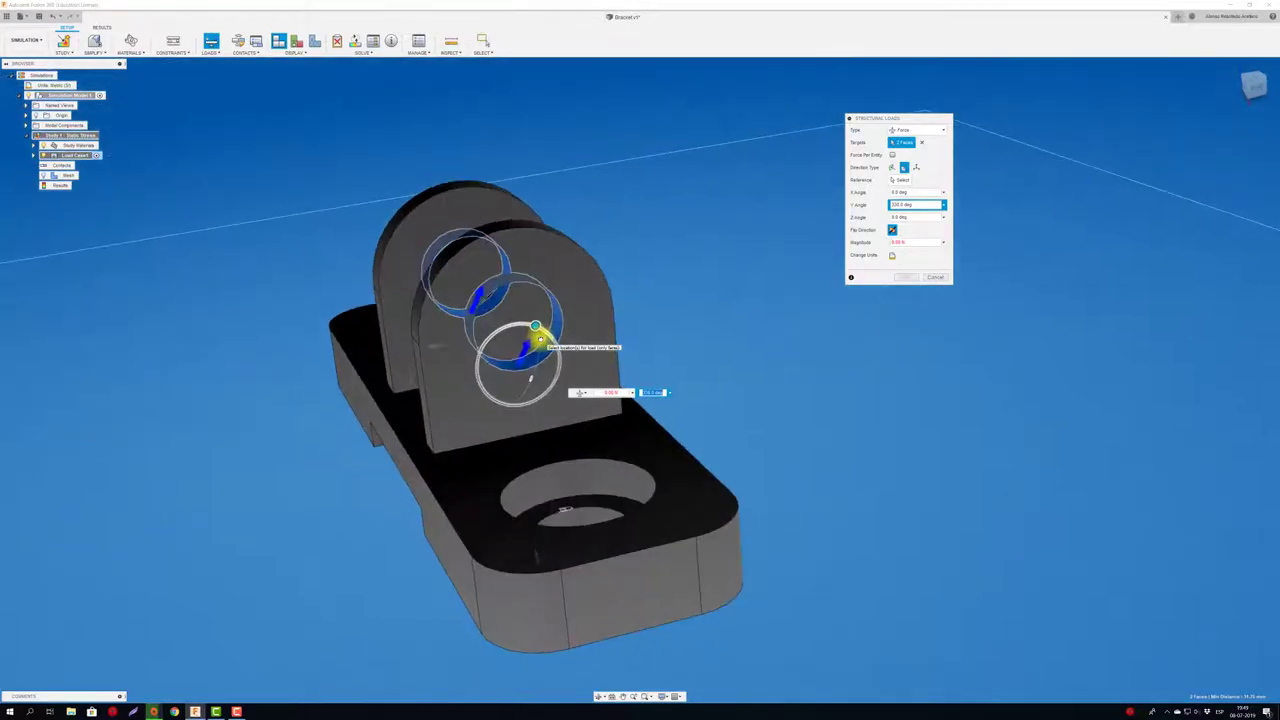
left_click(1253, 89)
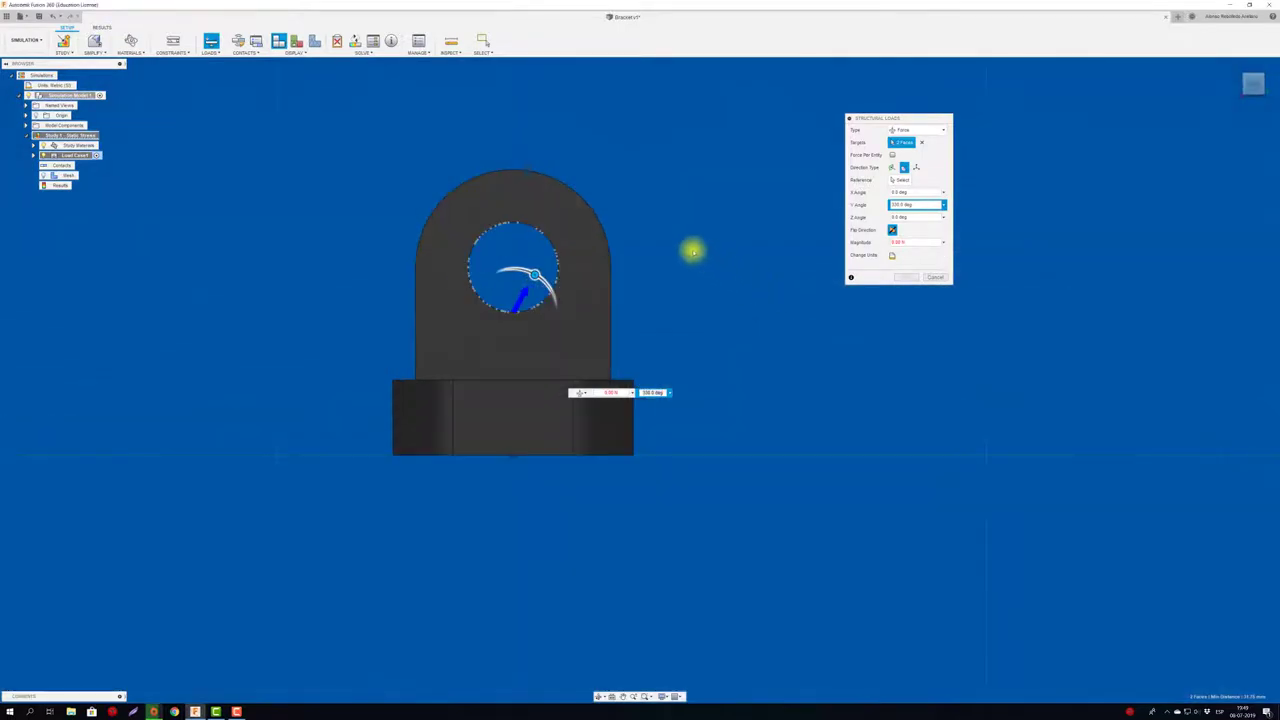
scroll(676, 241, "up", 1)
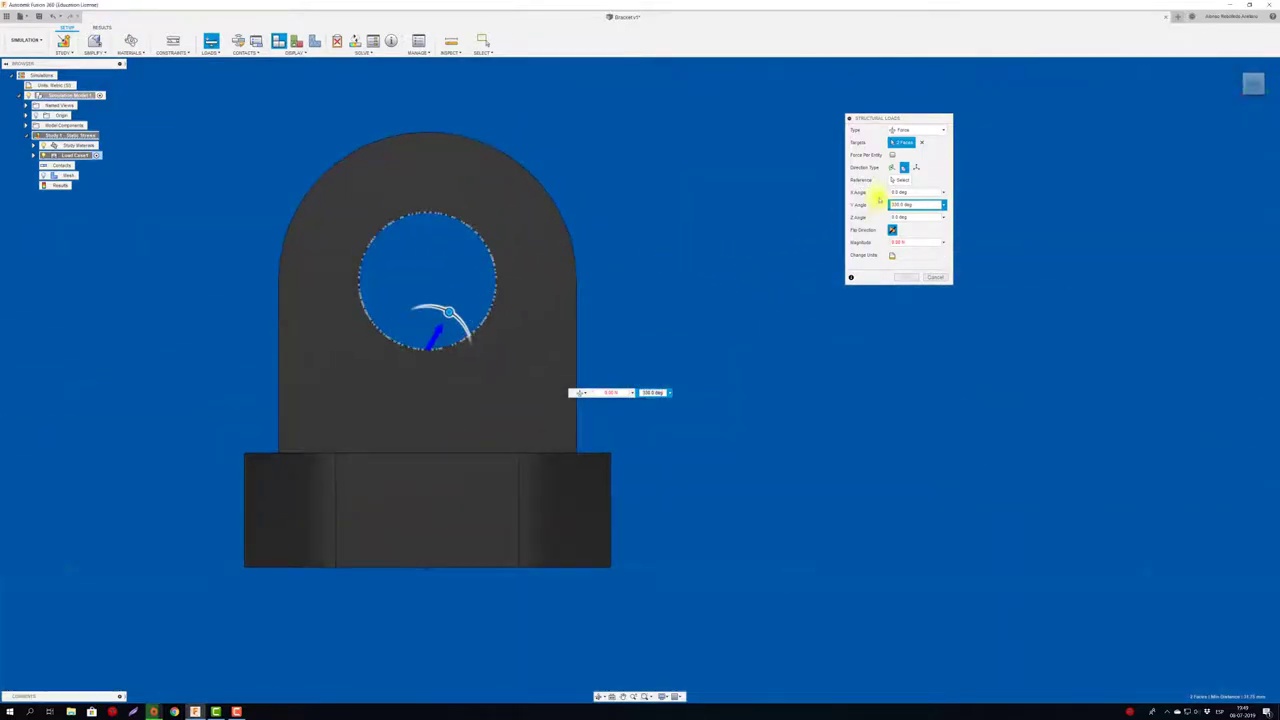
mouse_move(823, 229)
middle_mouse_down("shift")
mouse_move(642, 382)
mouse_move(513, 435)
middle_mouse_up("shift")
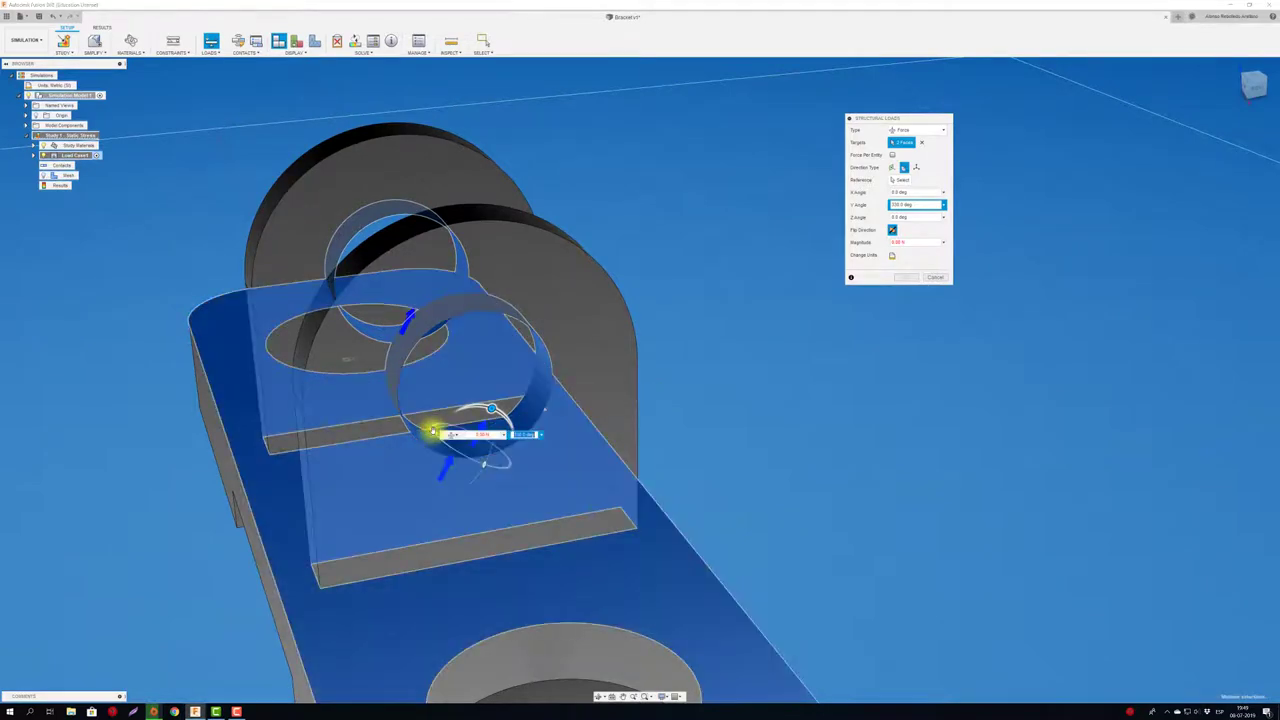
Step: Try adjusting the force's Z angle, then clear the selected target faces
key("Tab")
left_click_drag(443, 412, 441, 413)
mouse_move(472, 461)
left_mouse_down()
mouse_move(523, 466)
mouse_move(486, 408)
left_mouse_up()
key("shift+Tab")
mouse_move(486, 408)
middle_mouse_down("shift")
mouse_move(591, 433)
mouse_move(680, 434)
middle_mouse_up("shift")
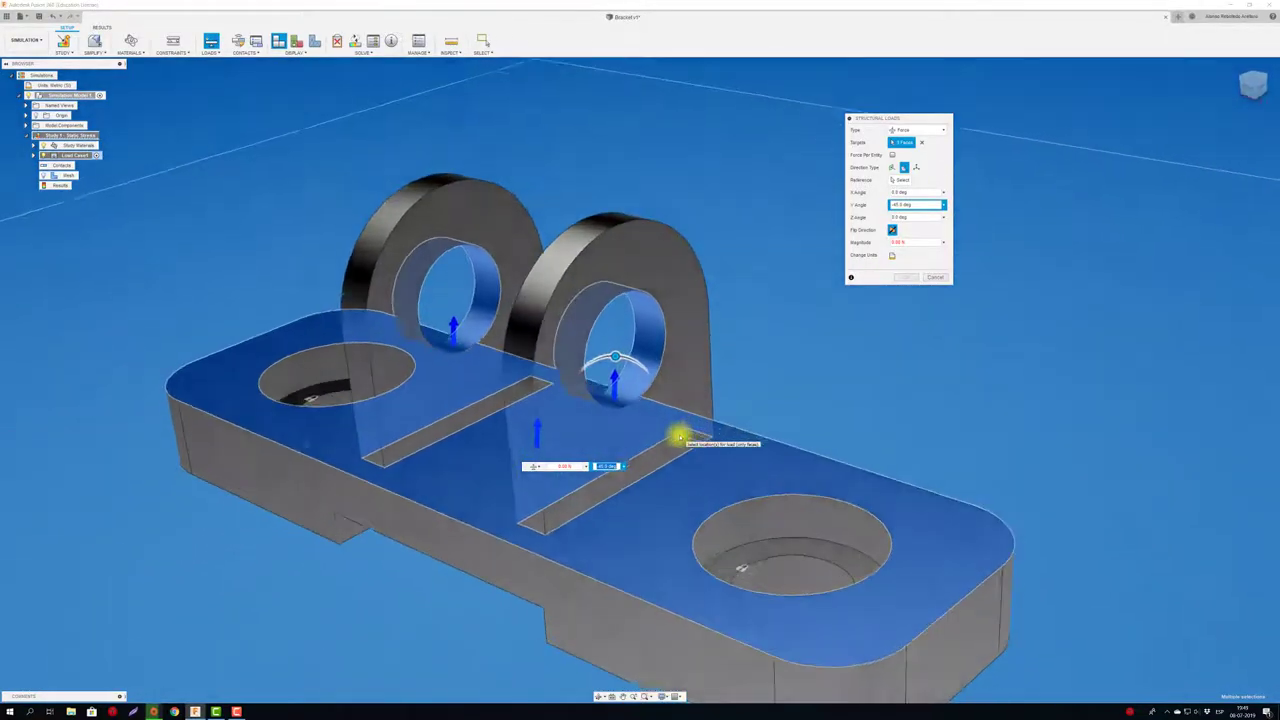
mouse_move(680, 437)
middle_mouse_down("shift")
mouse_move(523, 471)
mouse_move(491, 452)
middle_mouse_up("shift")
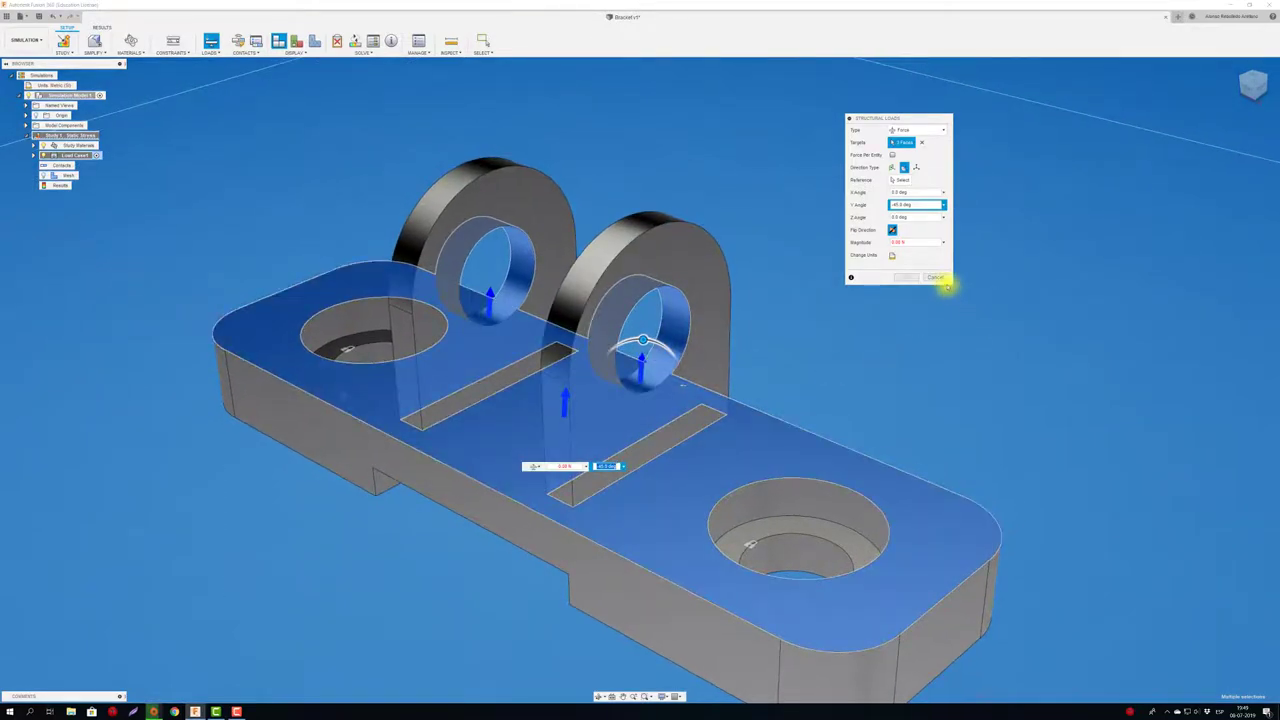
left_click(924, 143)
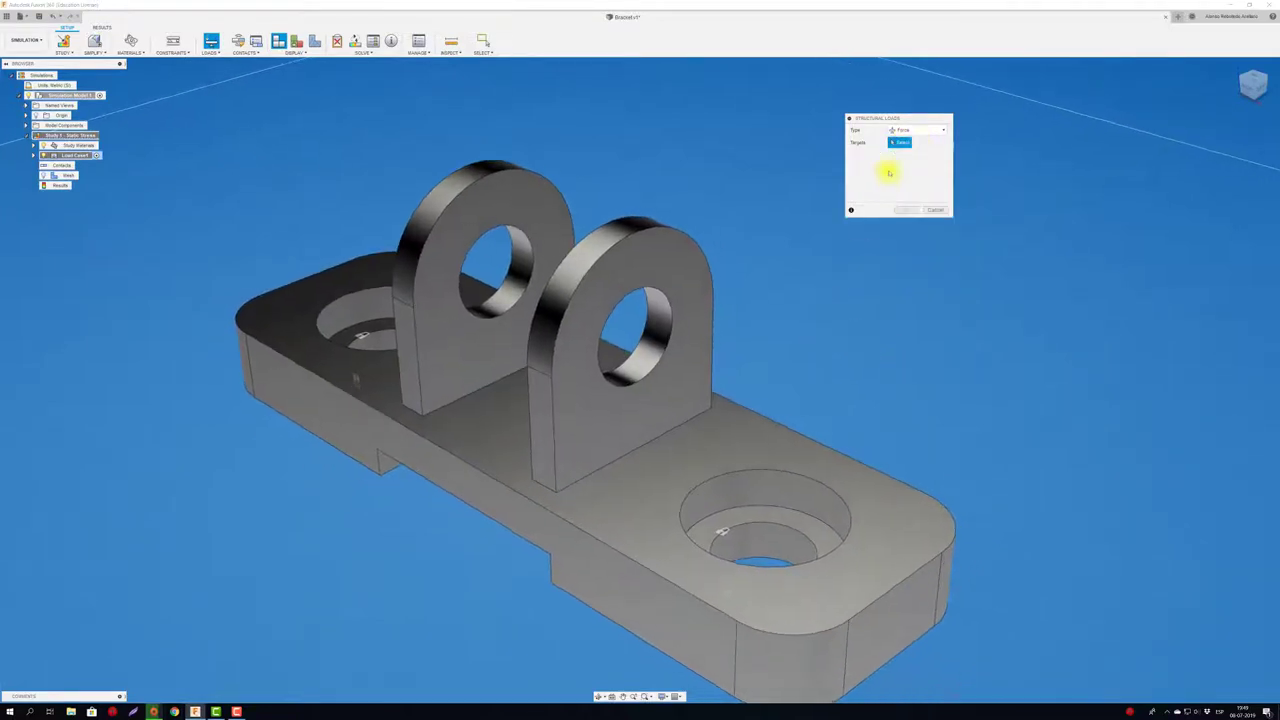
Step: Apply a 1000 N force normal to both lug hole faces with Flip Direction ticked
left_click(662, 330)
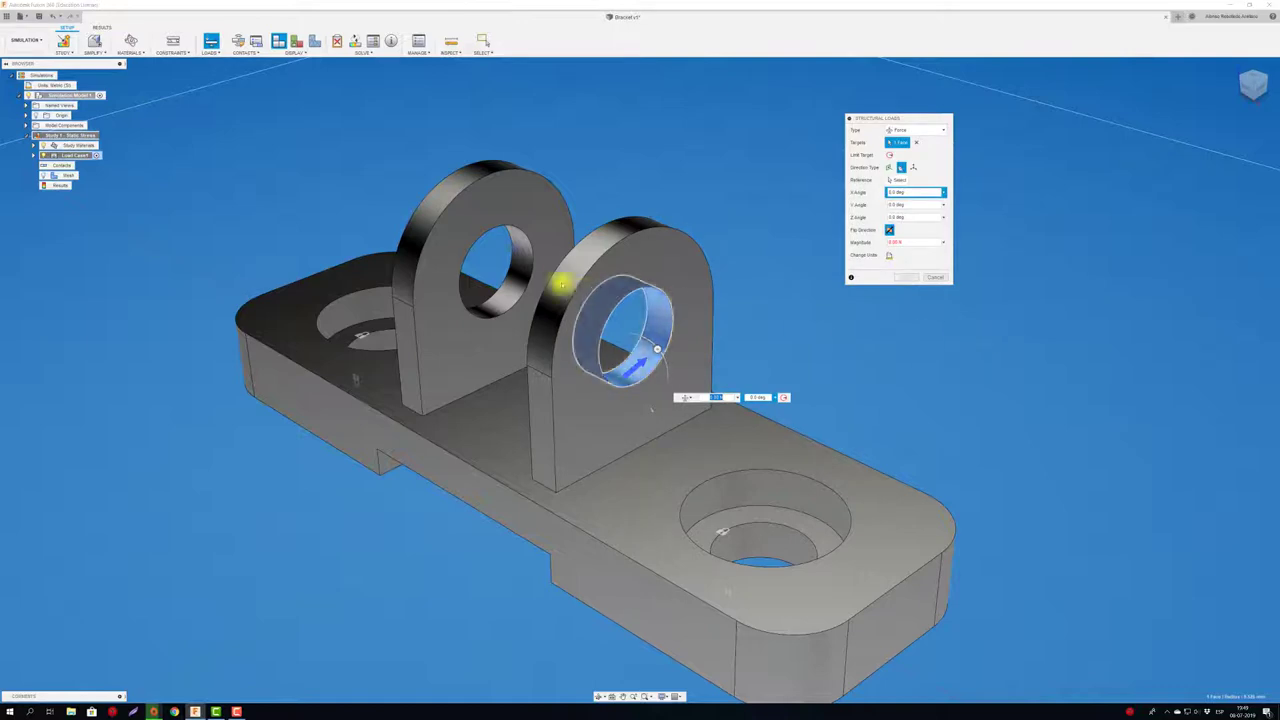
left_click(521, 258)
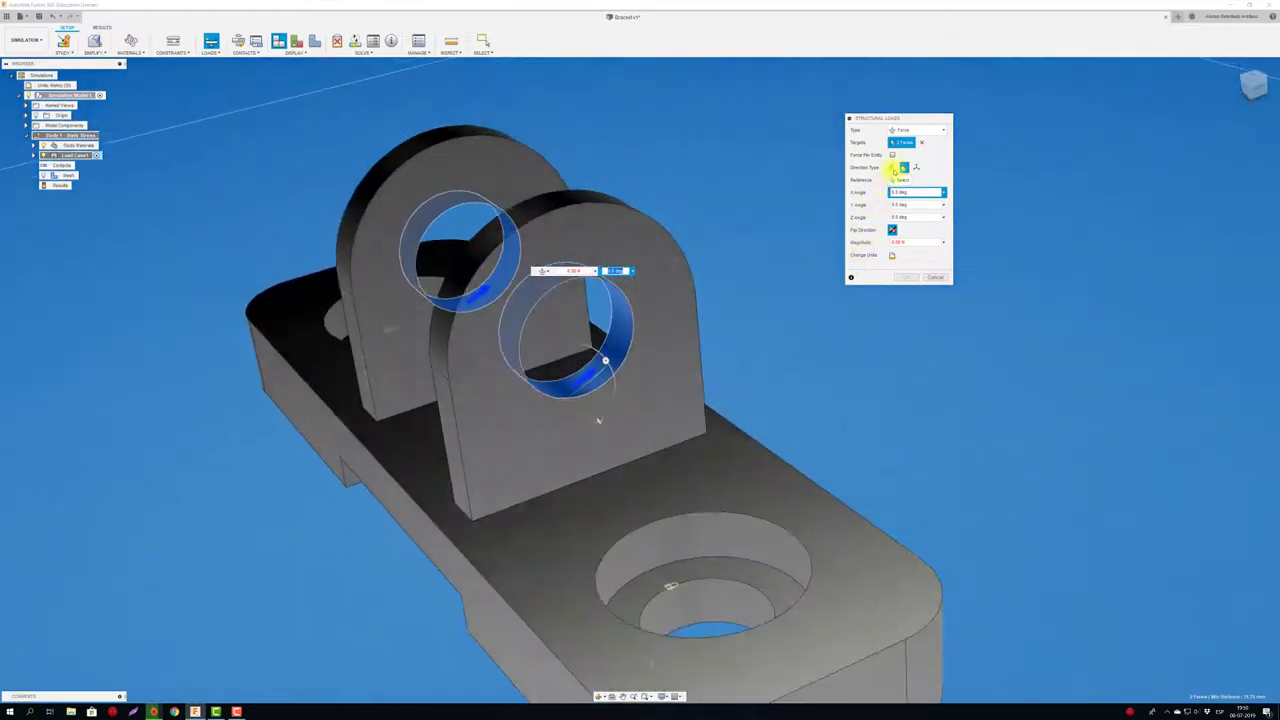
left_click(892, 167)
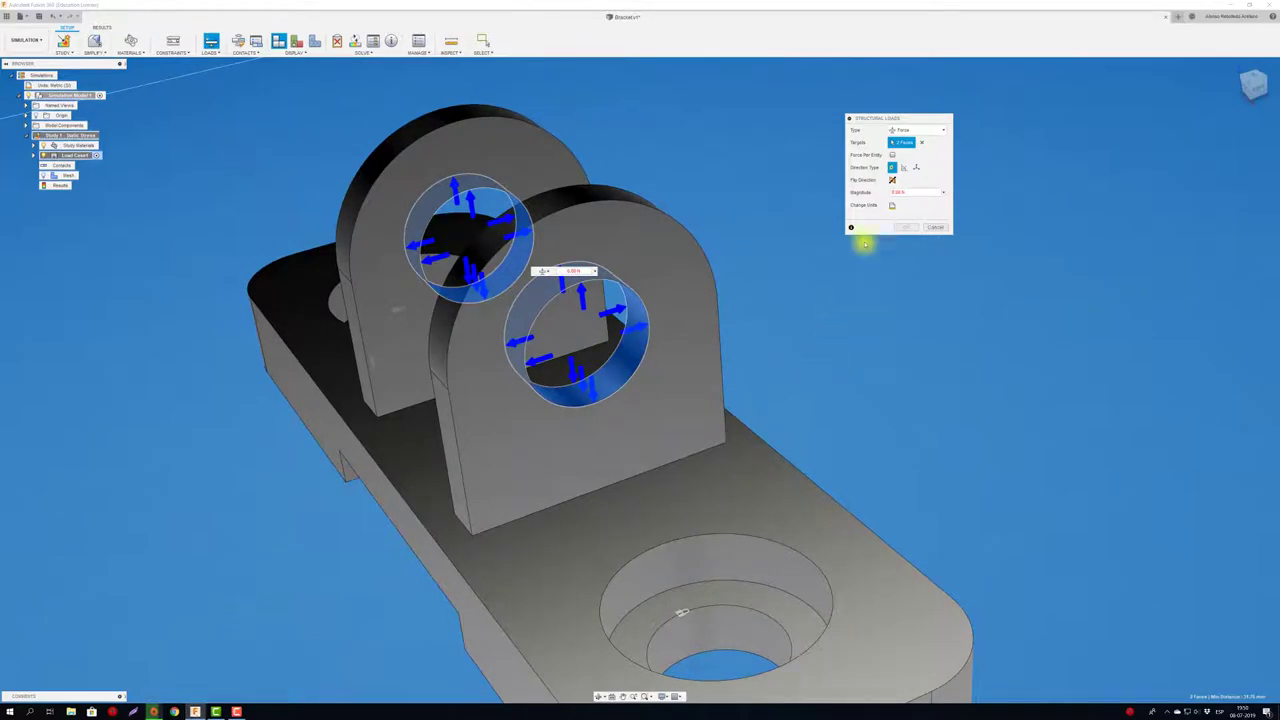
left_click(892, 180)
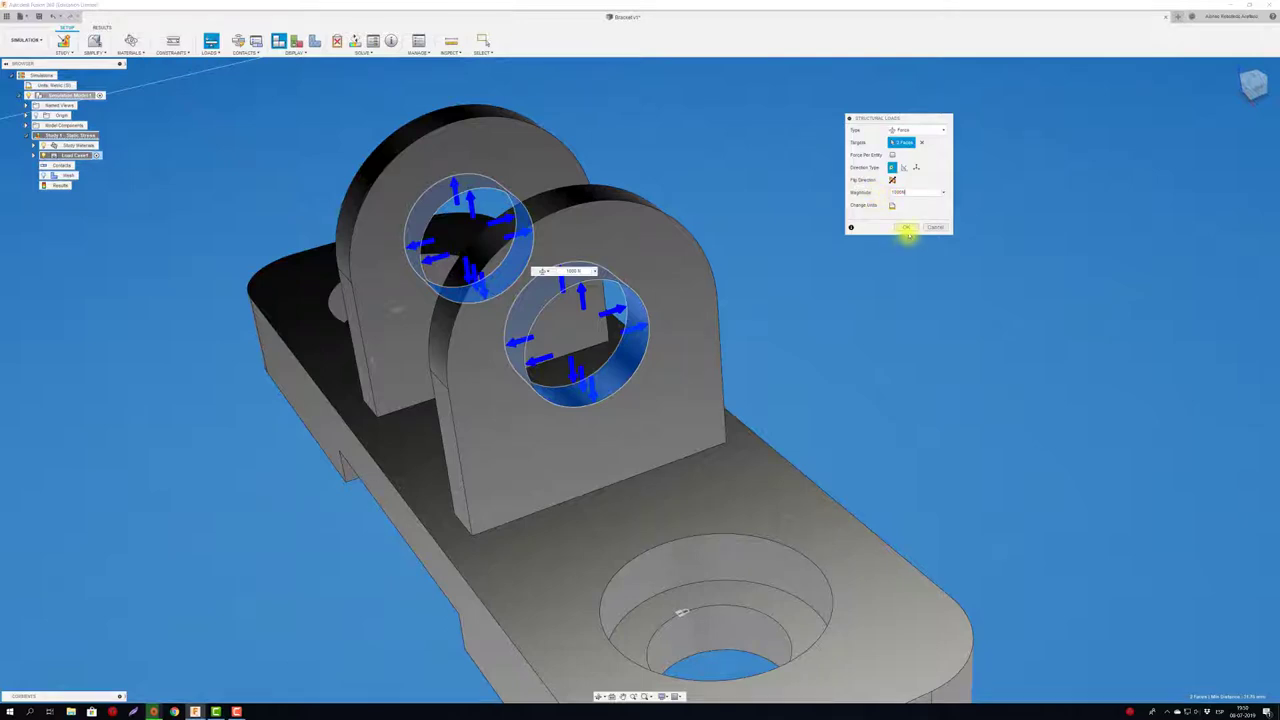
left_click(907, 227)
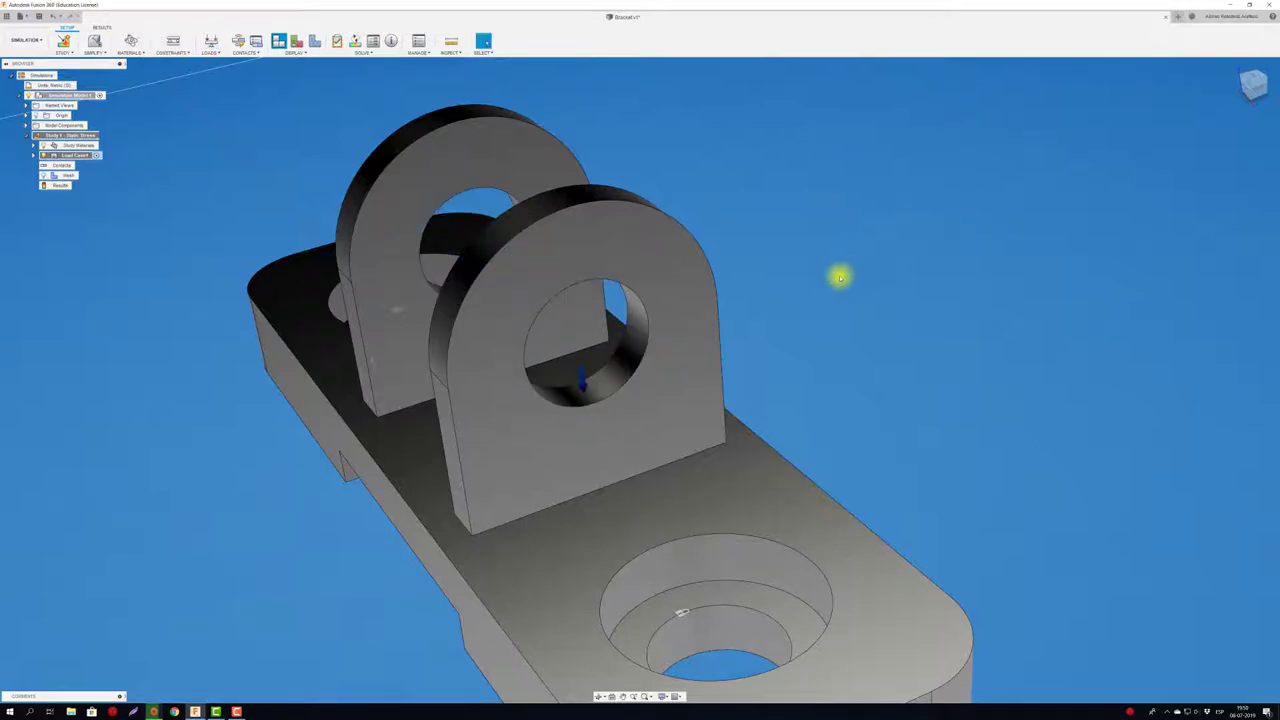
Step: Return to the Home view and compute the study's mesh
key("shift+F6")
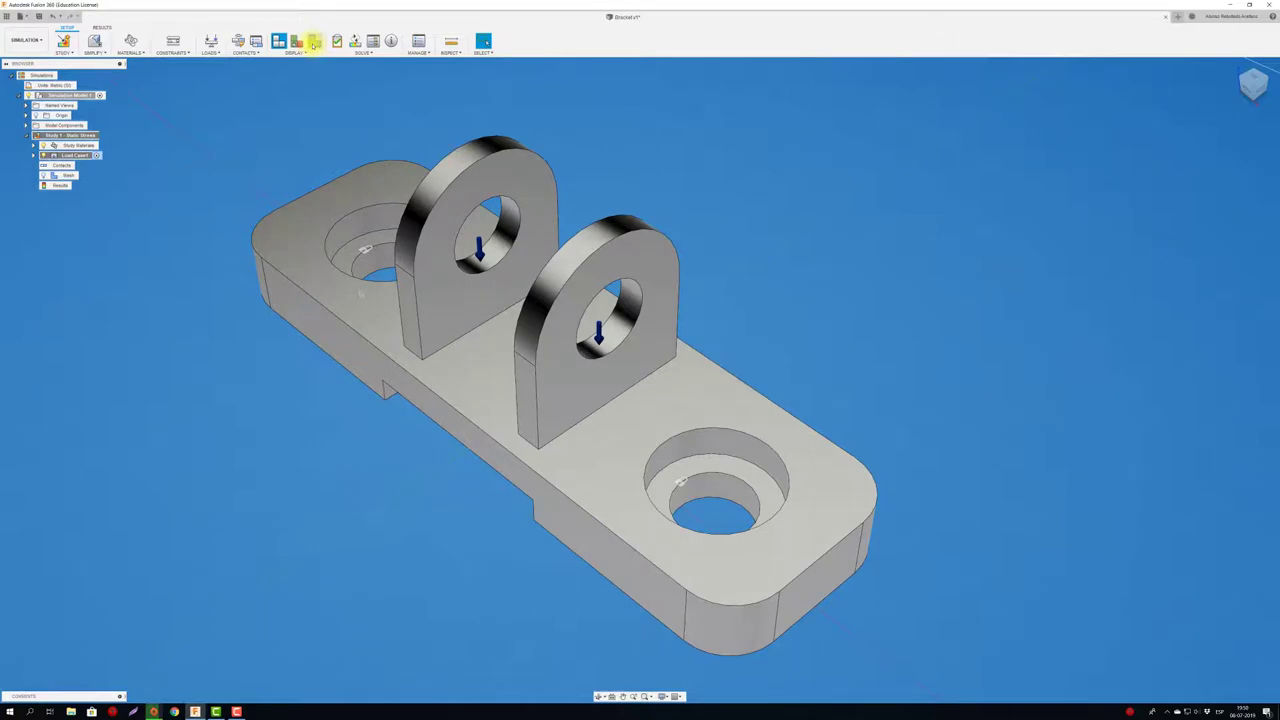
left_click(314, 42)
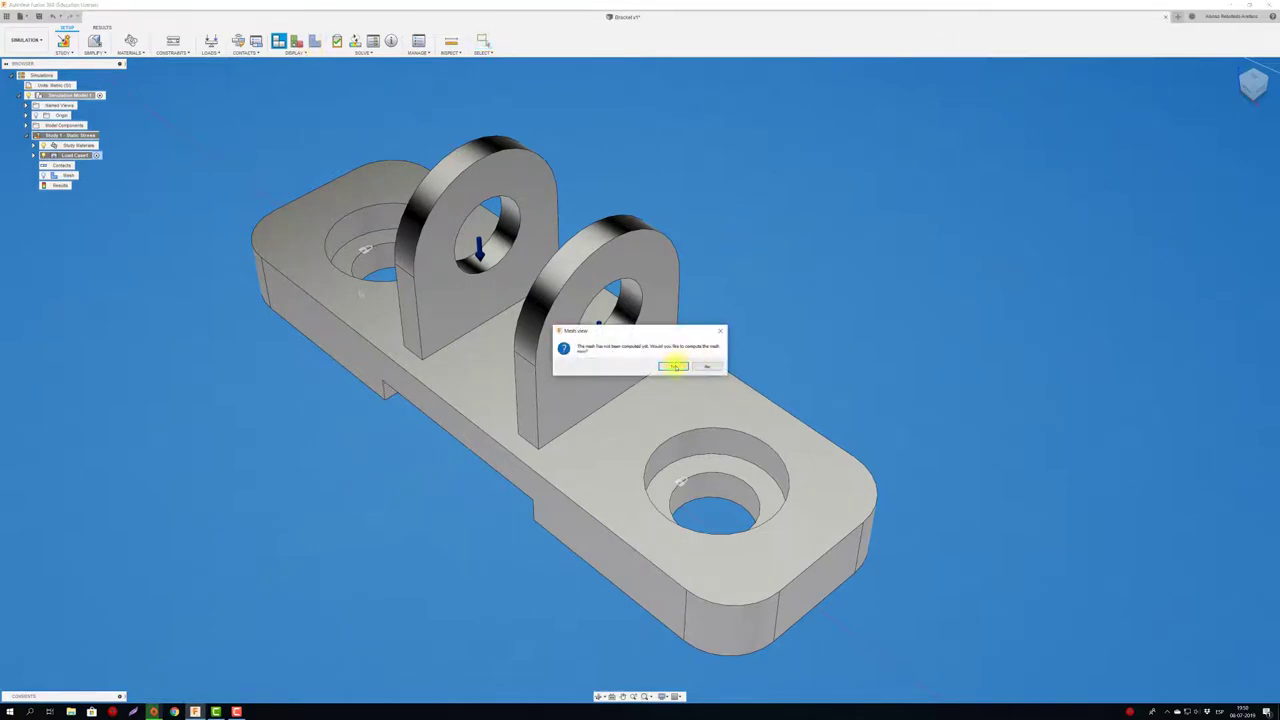
left_click(673, 366)
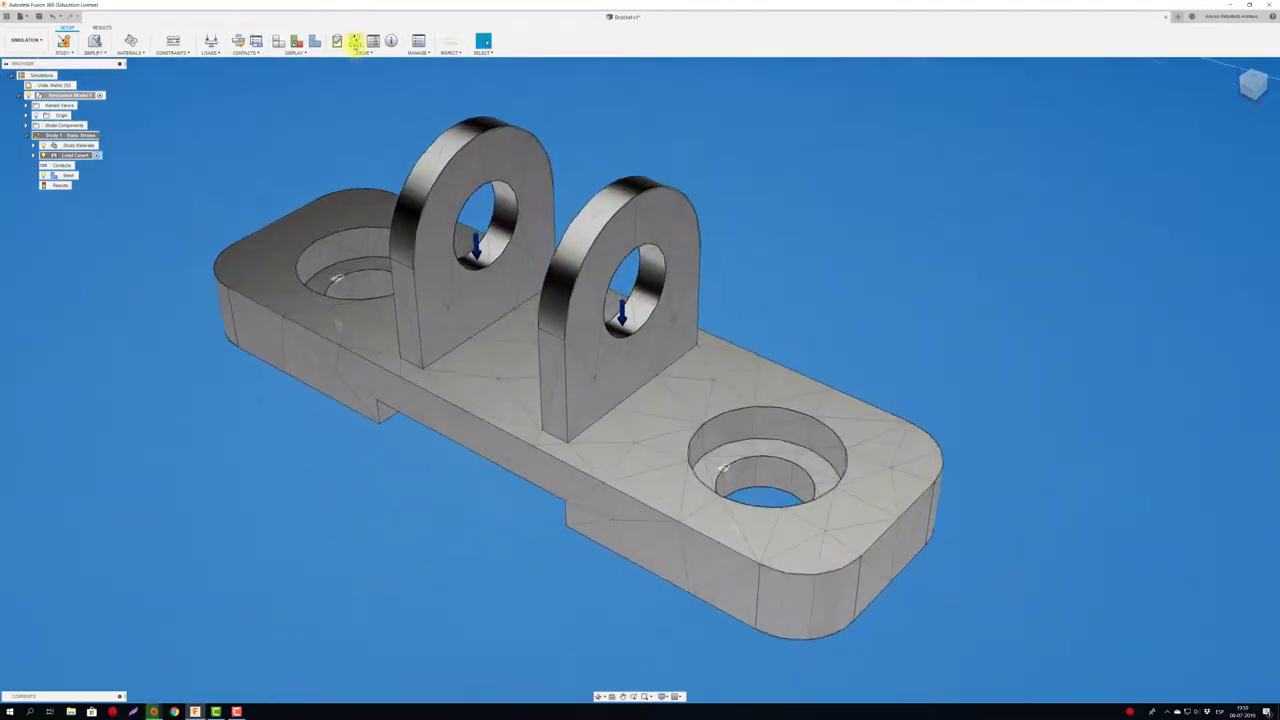
Step: Solve Study 1 locally and expand its job in Job Status until the safety factor results open
left_click(612, 267)
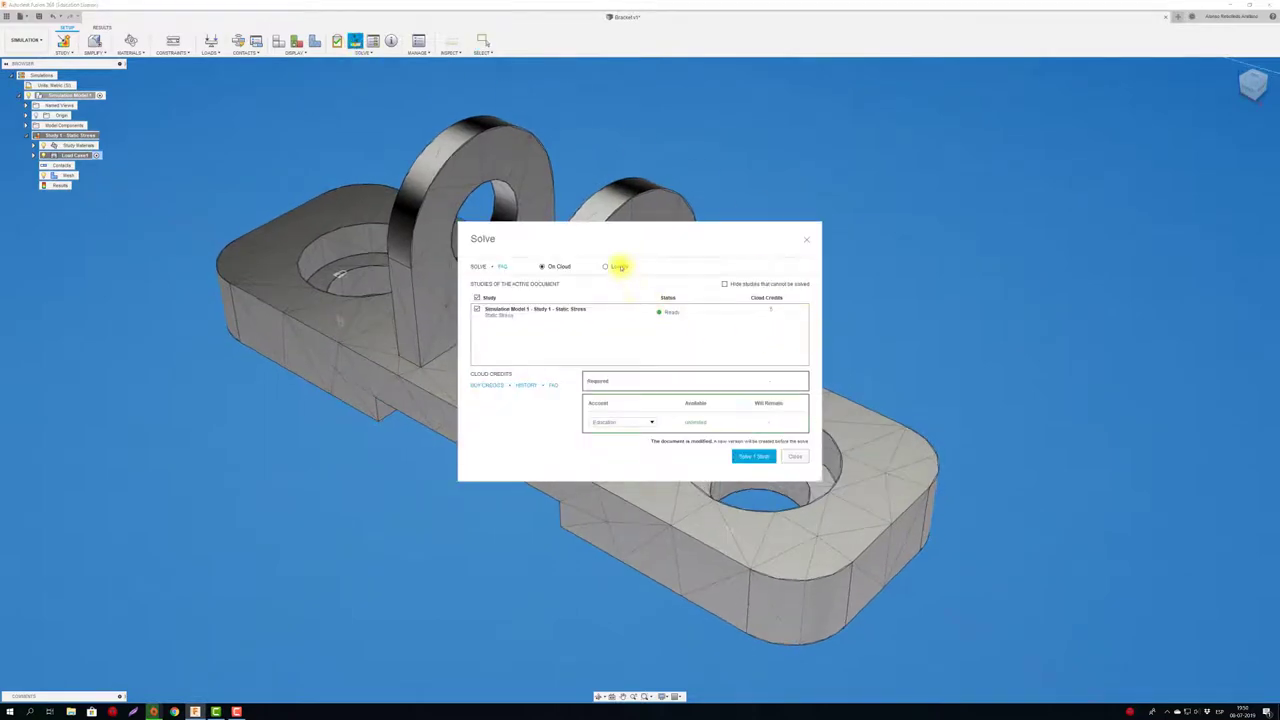
left_click(763, 457)
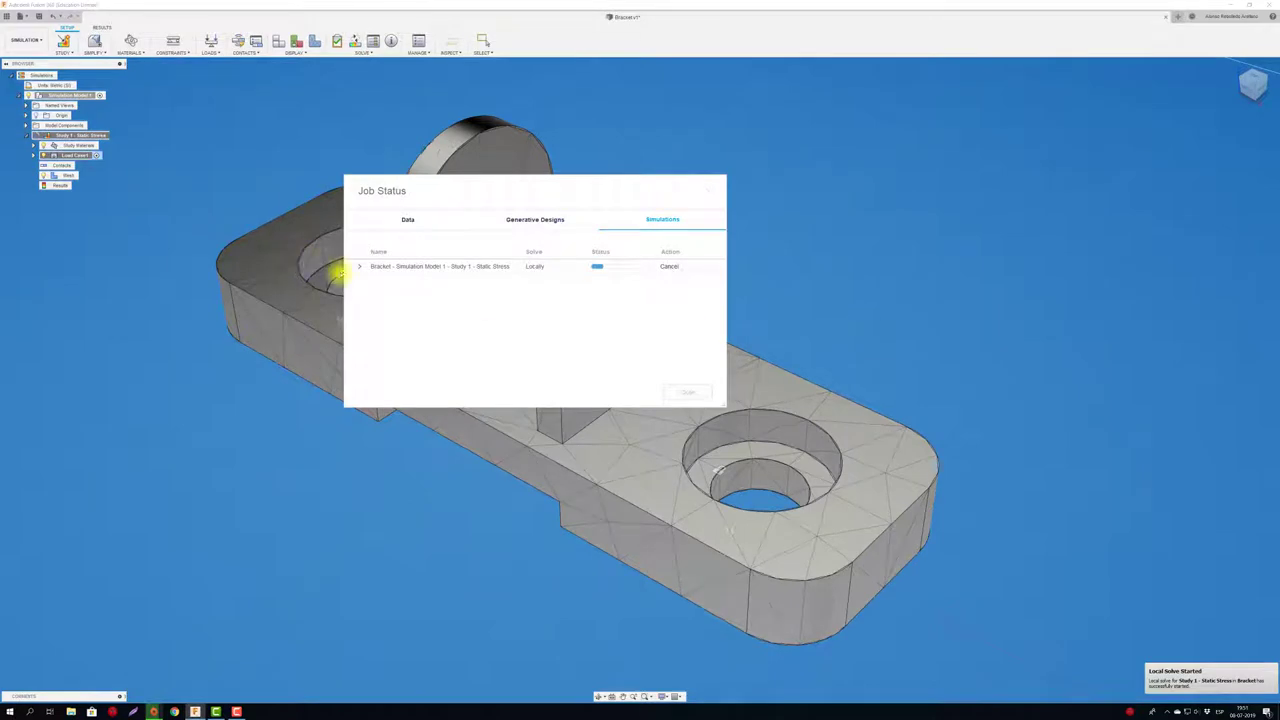
left_click(360, 267)
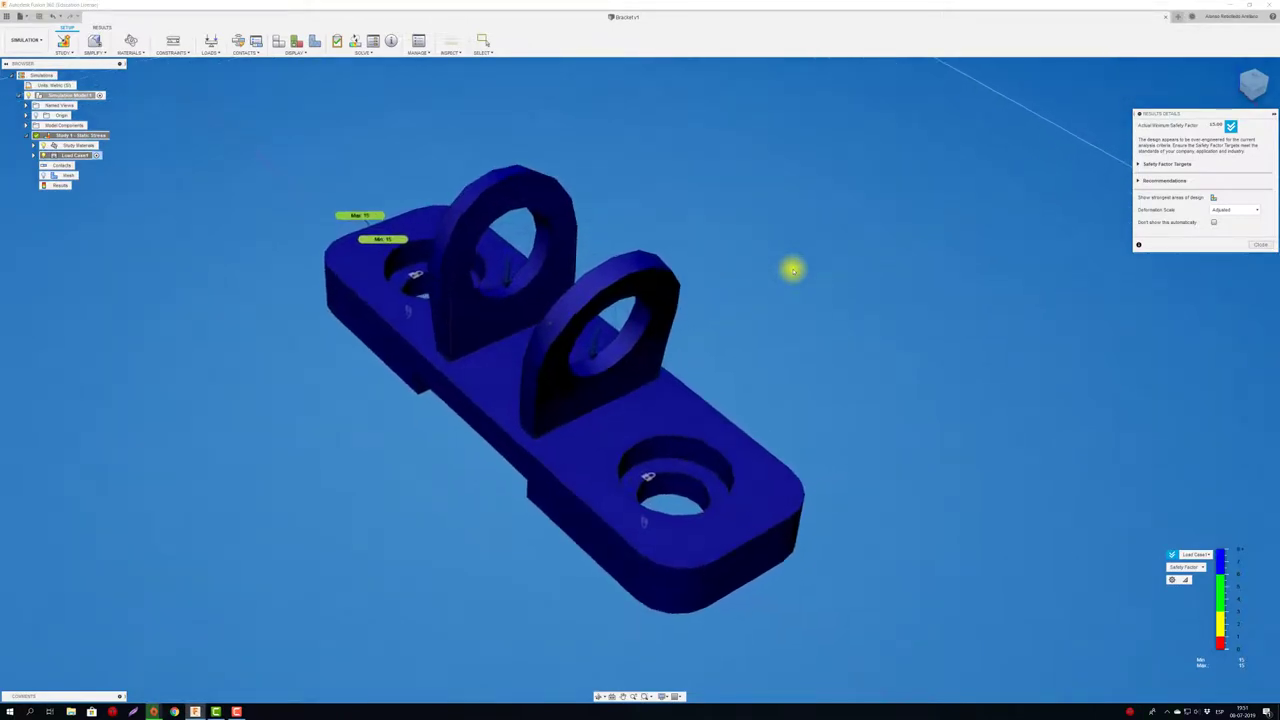
Step: Set the safety factor legend's Color Transition to Smooth
left_click(1172, 579)
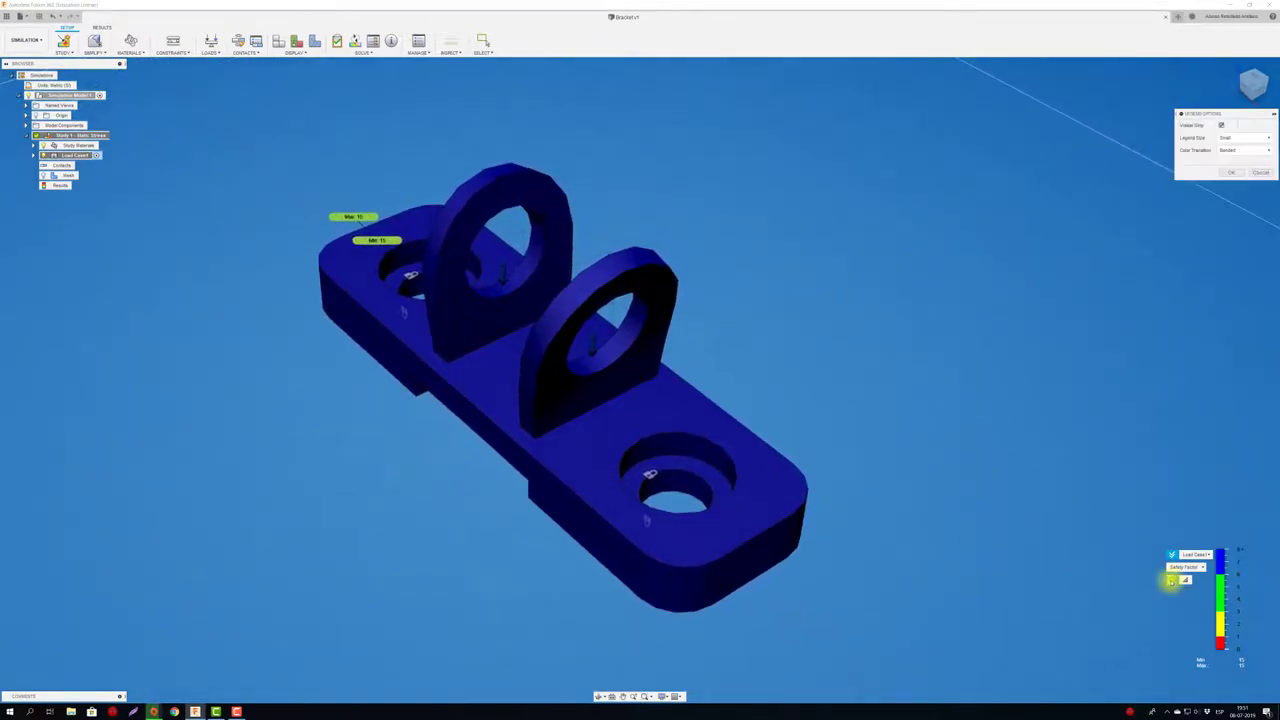
left_click(1235, 150)
left_click(1237, 163)
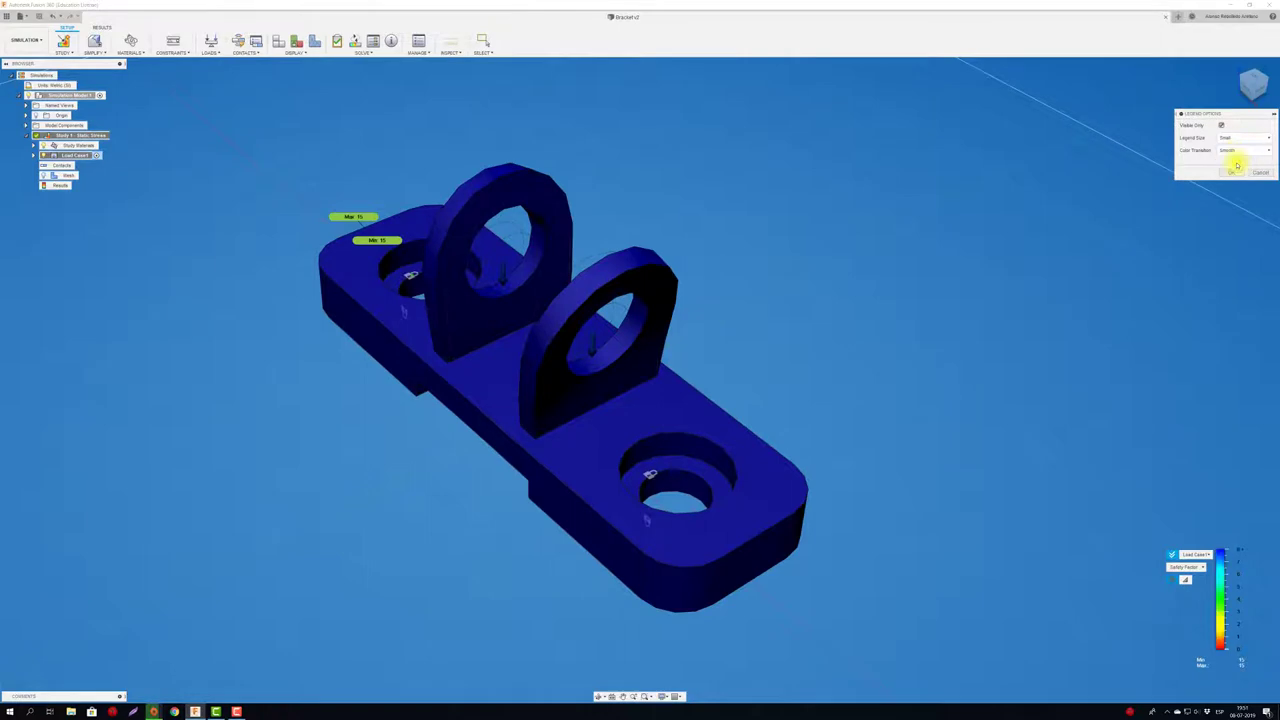
left_click(1229, 173)
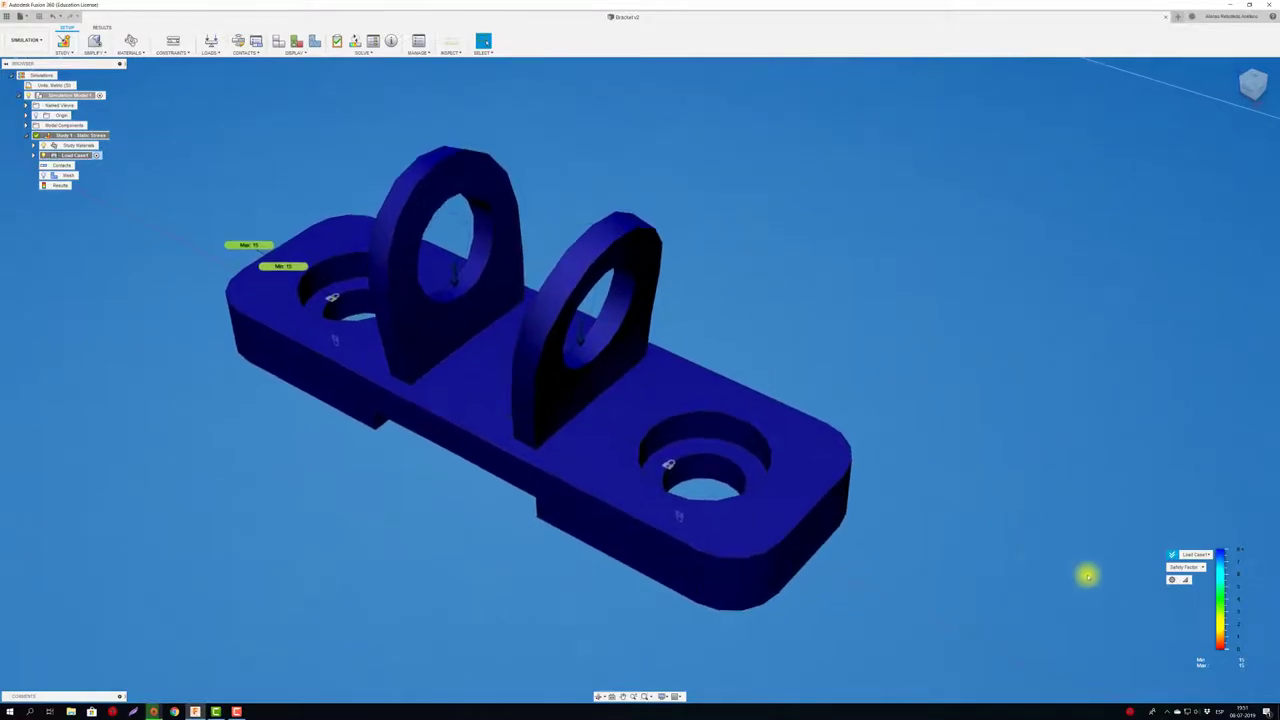
Step: Increase the Legend Size to a larger setting
left_click(1178, 580)
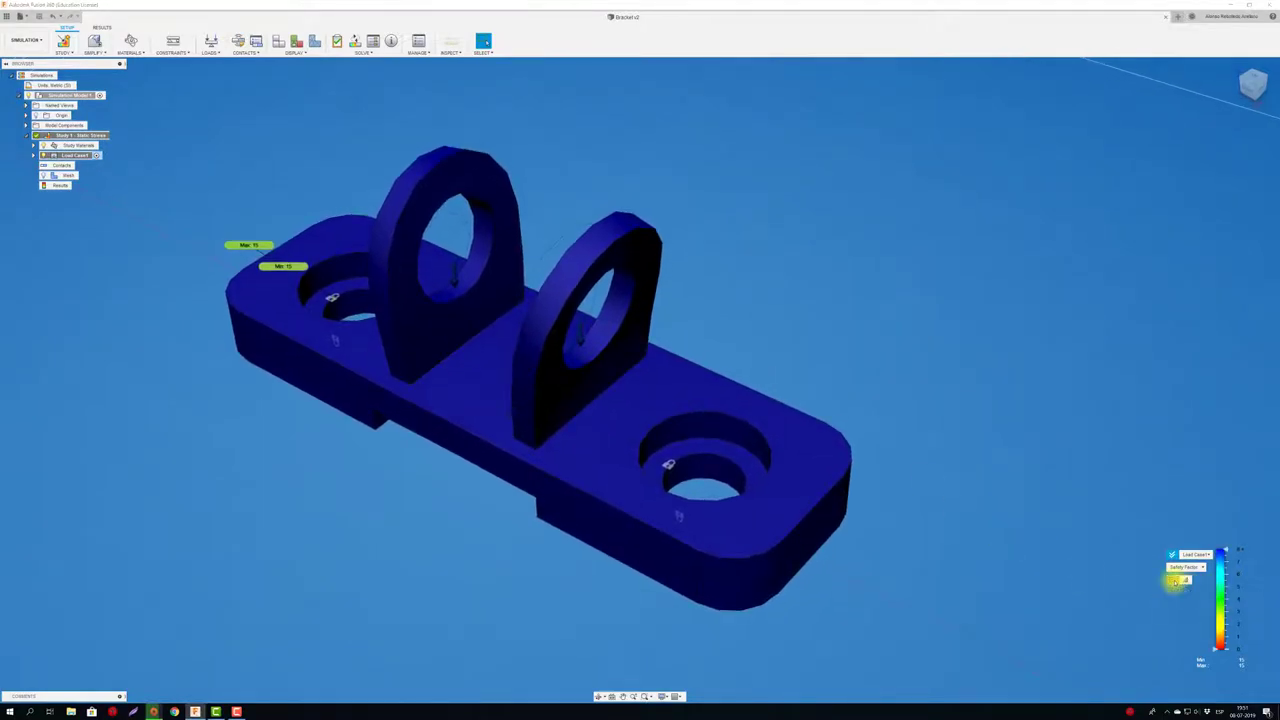
left_click(1229, 137)
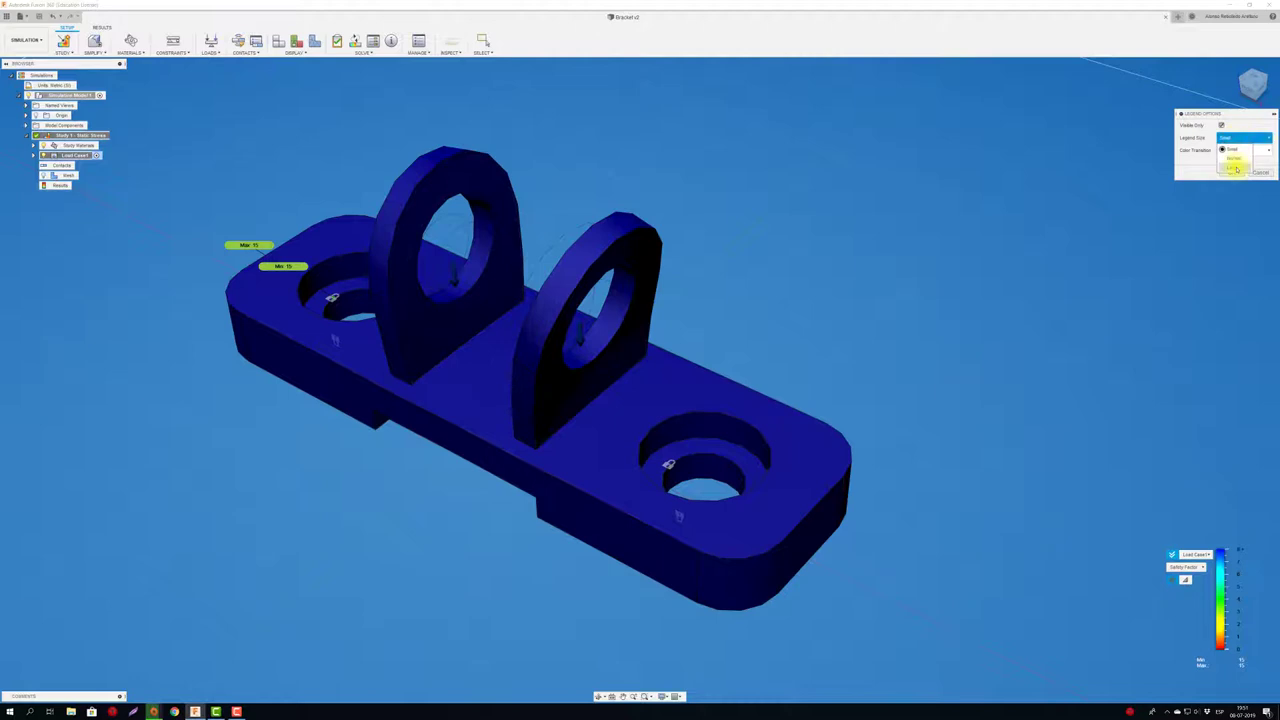
left_click(1231, 166)
left_click(1231, 172)
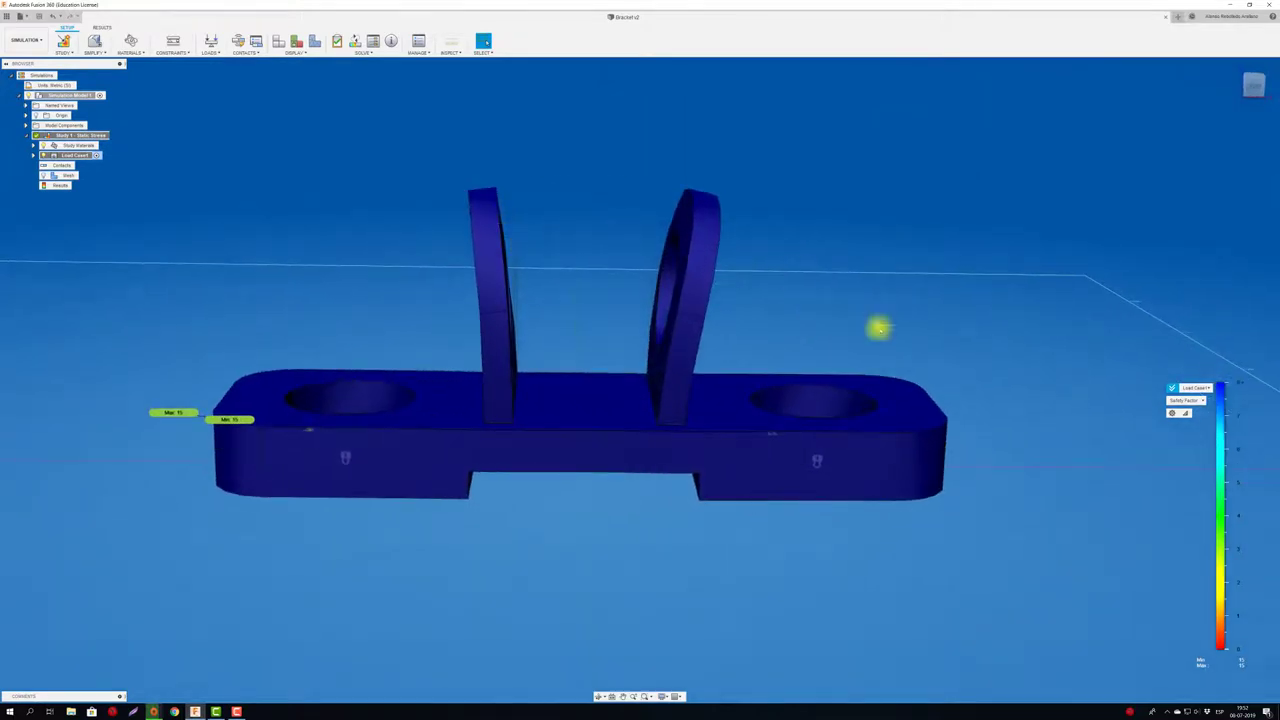
Step: Plot Stress and drag the legend sliders to isolate the peak-stress regions around the lug holes
left_click(1188, 400)
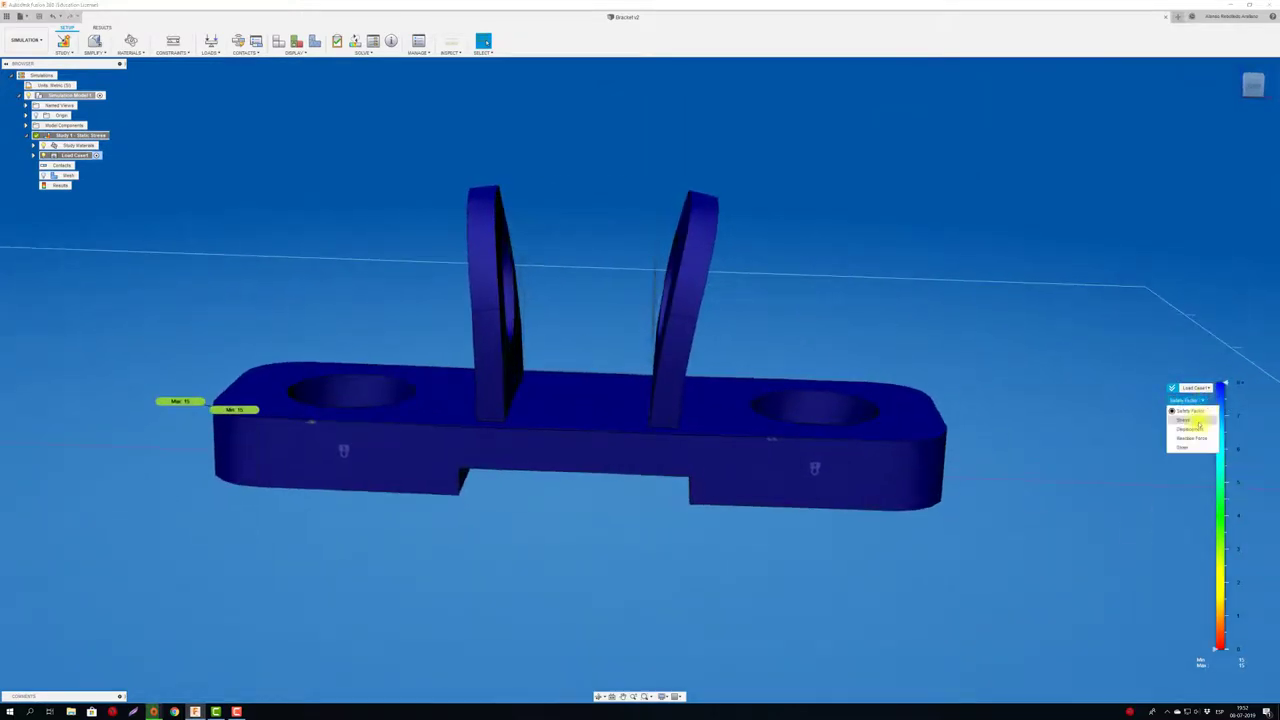
left_click(1198, 421)
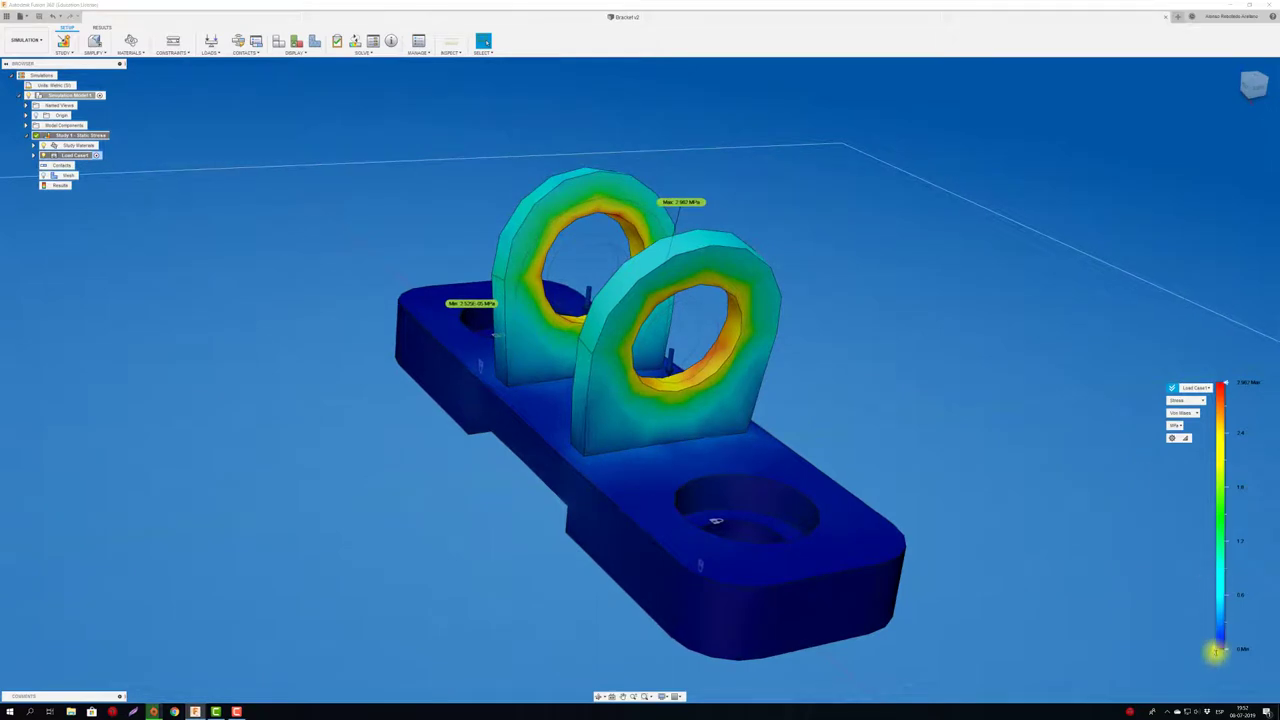
mouse_move(1217, 649)
left_mouse_down()
mouse_move(1226, 412)
mouse_move(1226, 460)
left_mouse_up()
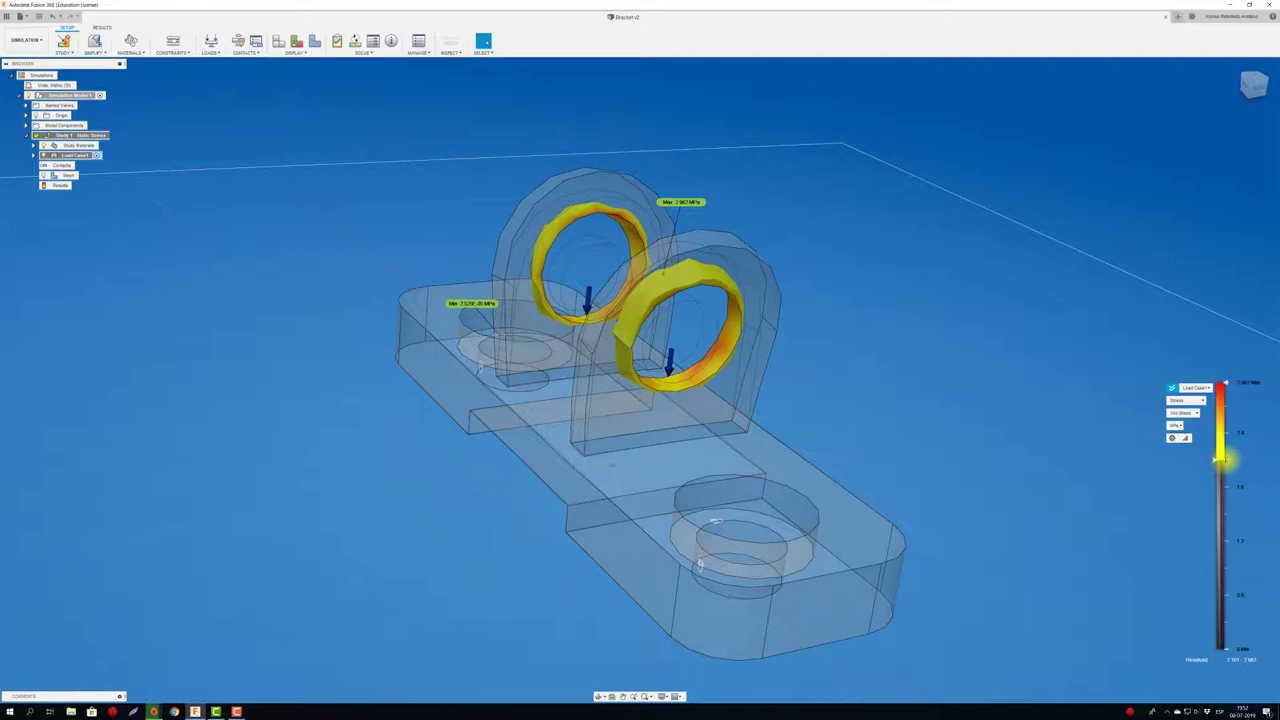
left_click_drag(1222, 460, 1258, 662)
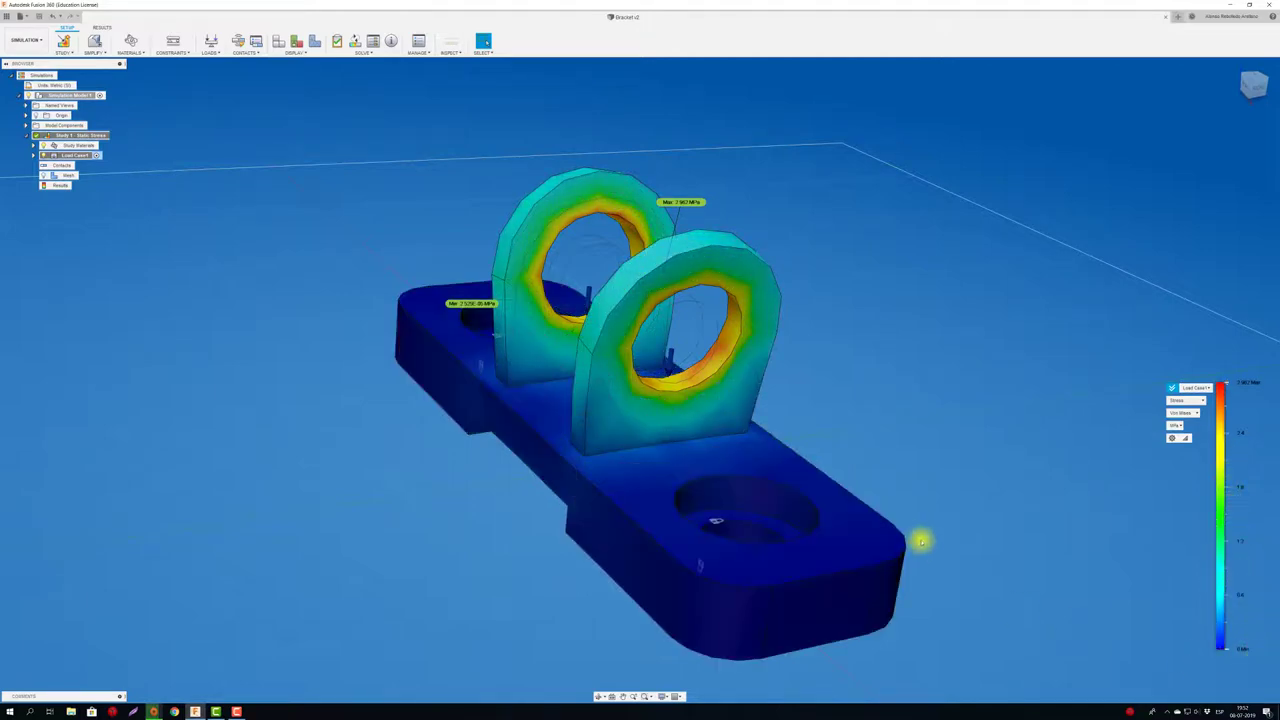
mouse_move(920, 537)
middle_mouse_down("shift")
mouse_move(1095, 407)
mouse_move(1150, 400)
middle_mouse_up("shift")
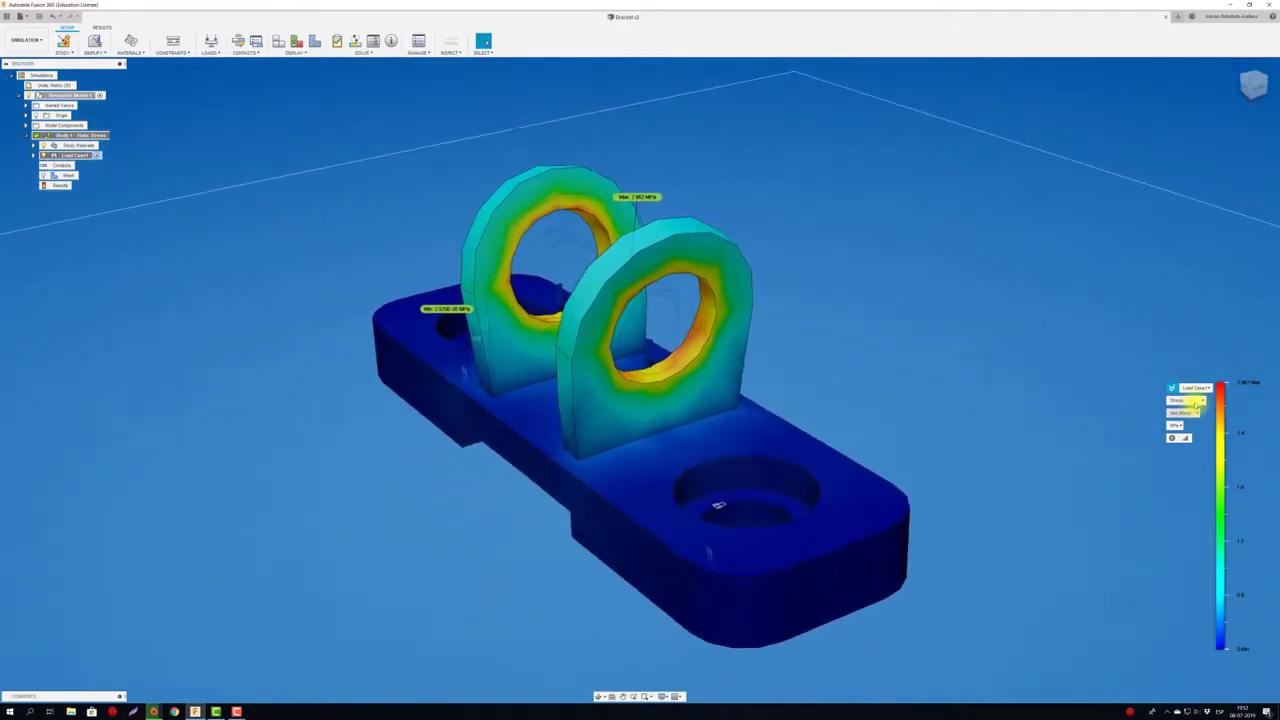
left_click(1187, 400)
Step: Show the Displacement result and inspect it from the Front view with a lowered legend range
left_click(1197, 430)
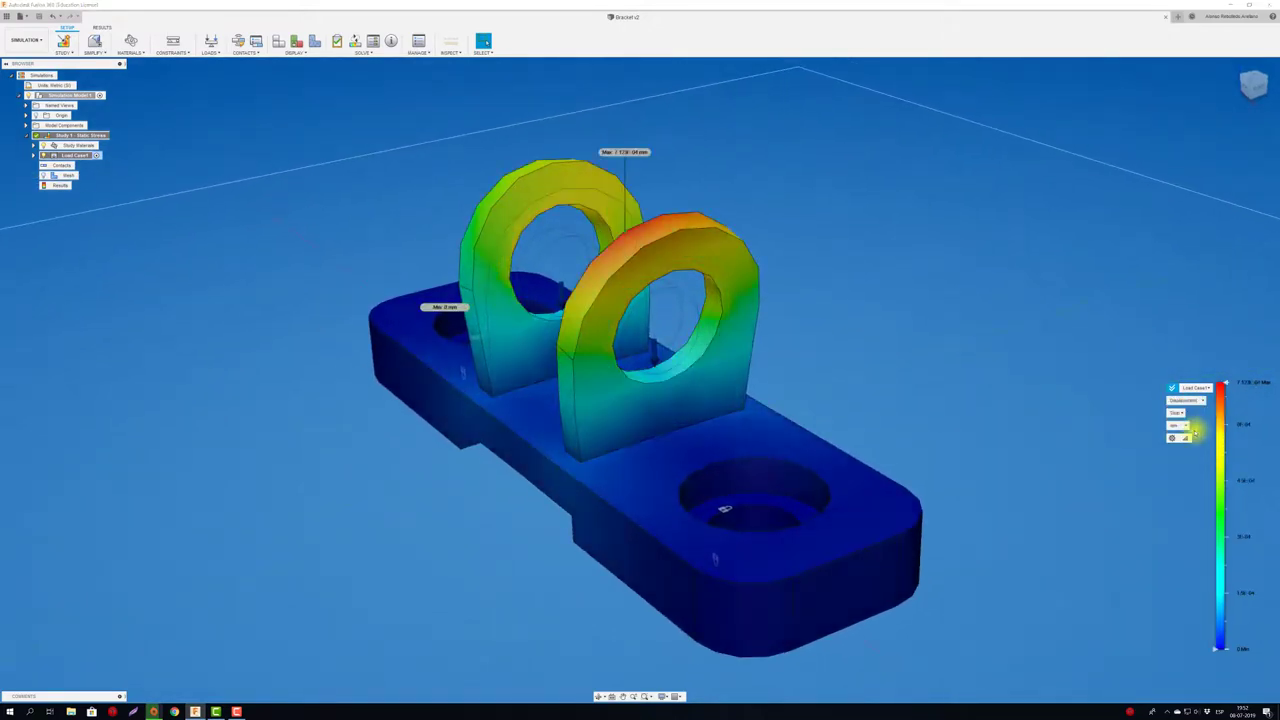
middle_click_drag(1094, 417, 829, 300, "shift")
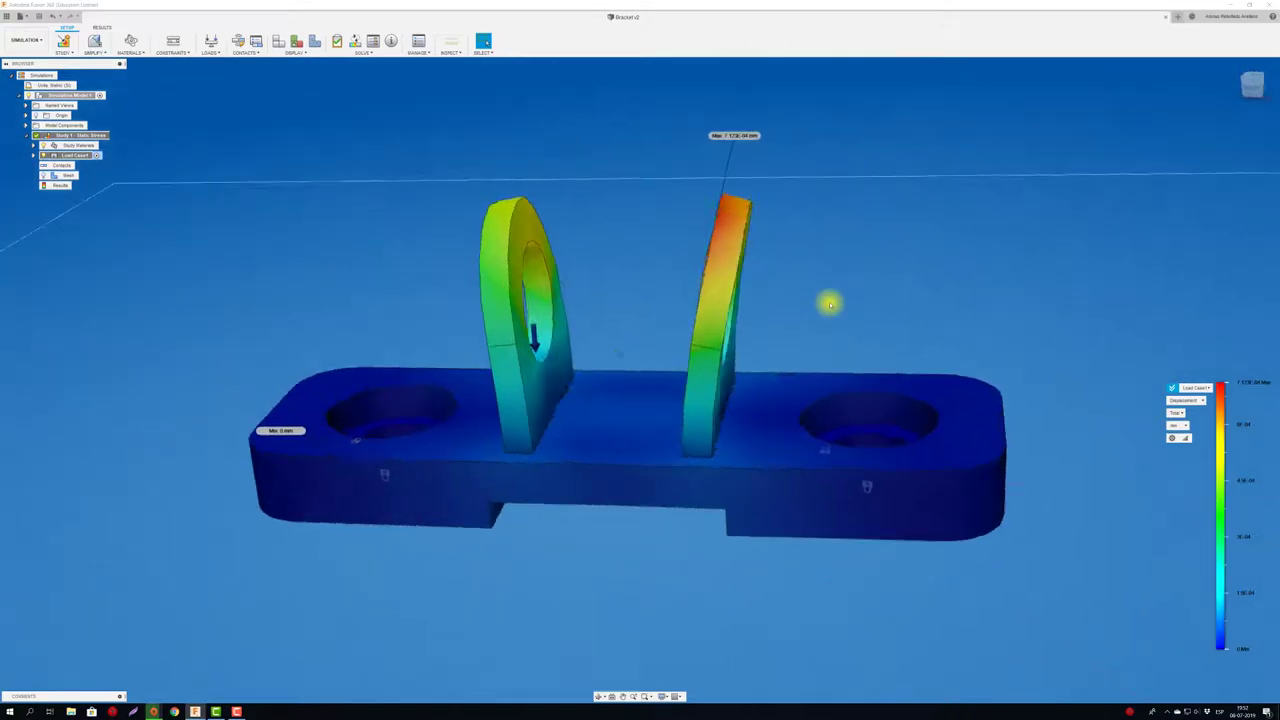
left_click(1255, 89)
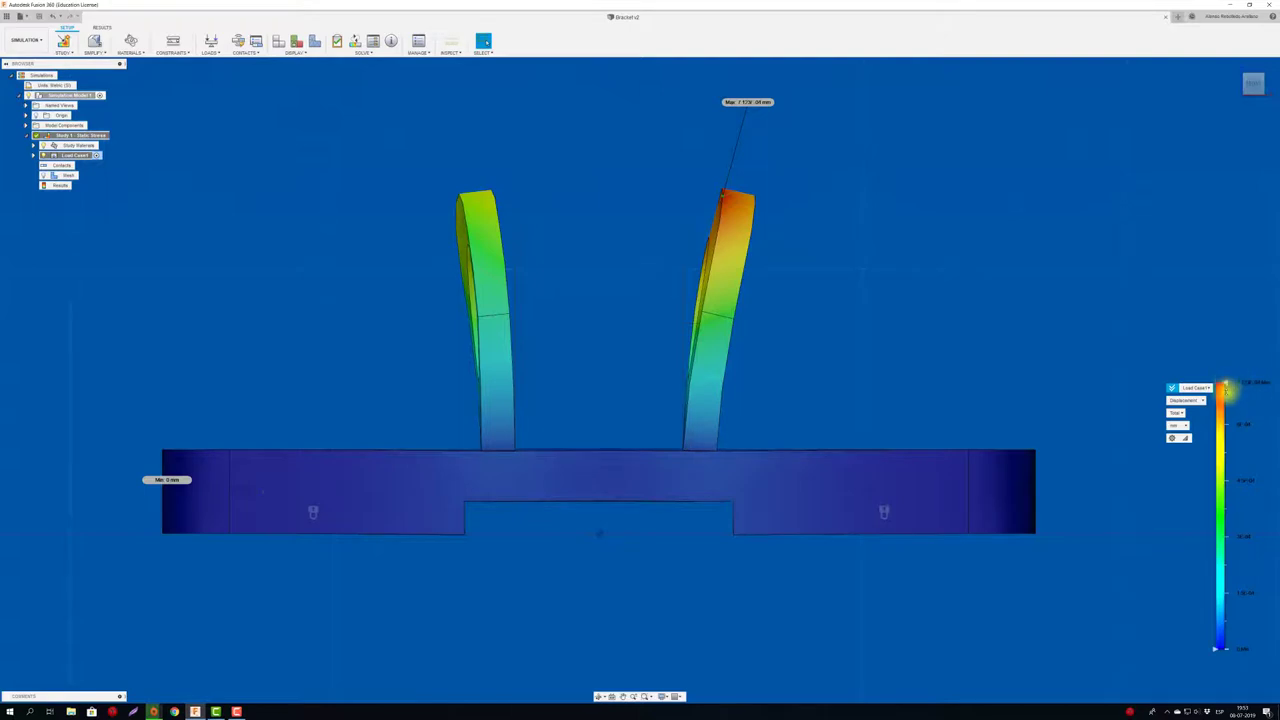
left_click_drag(1226, 386, 1228, 381)
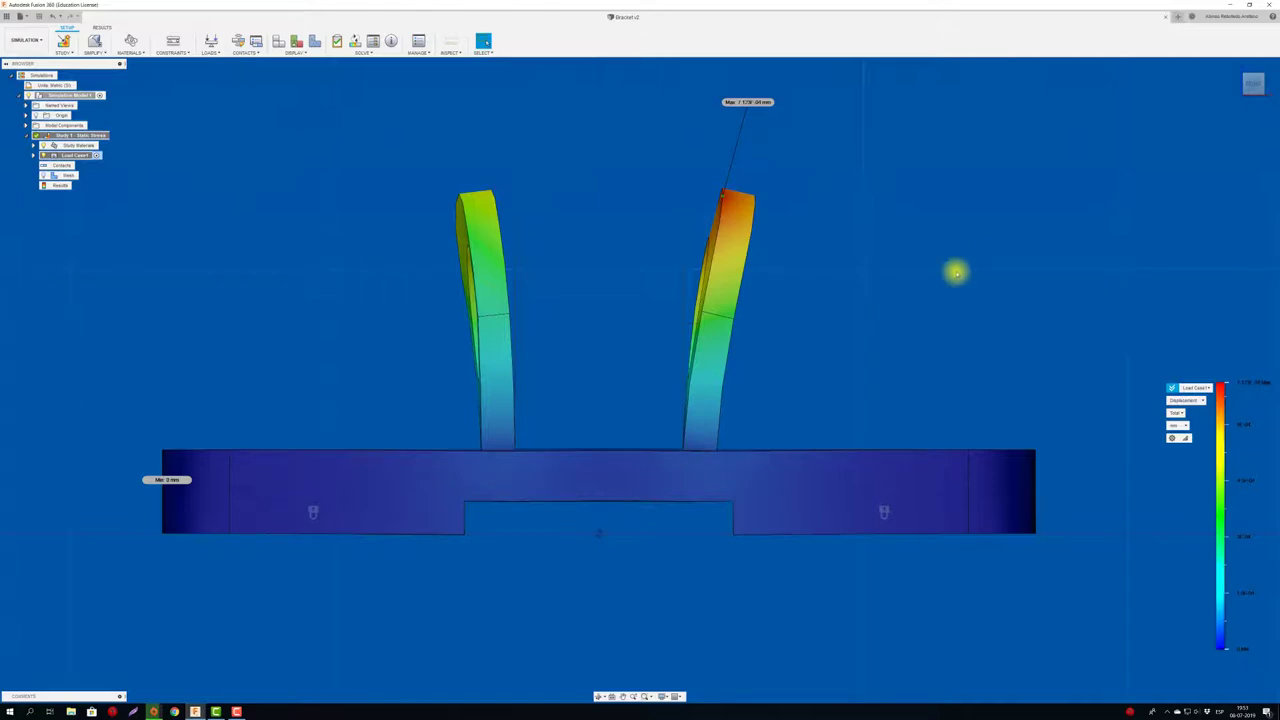
Step: Return to the Home view and open the Report dialog for Study 1 - Static Stress
key("F6")
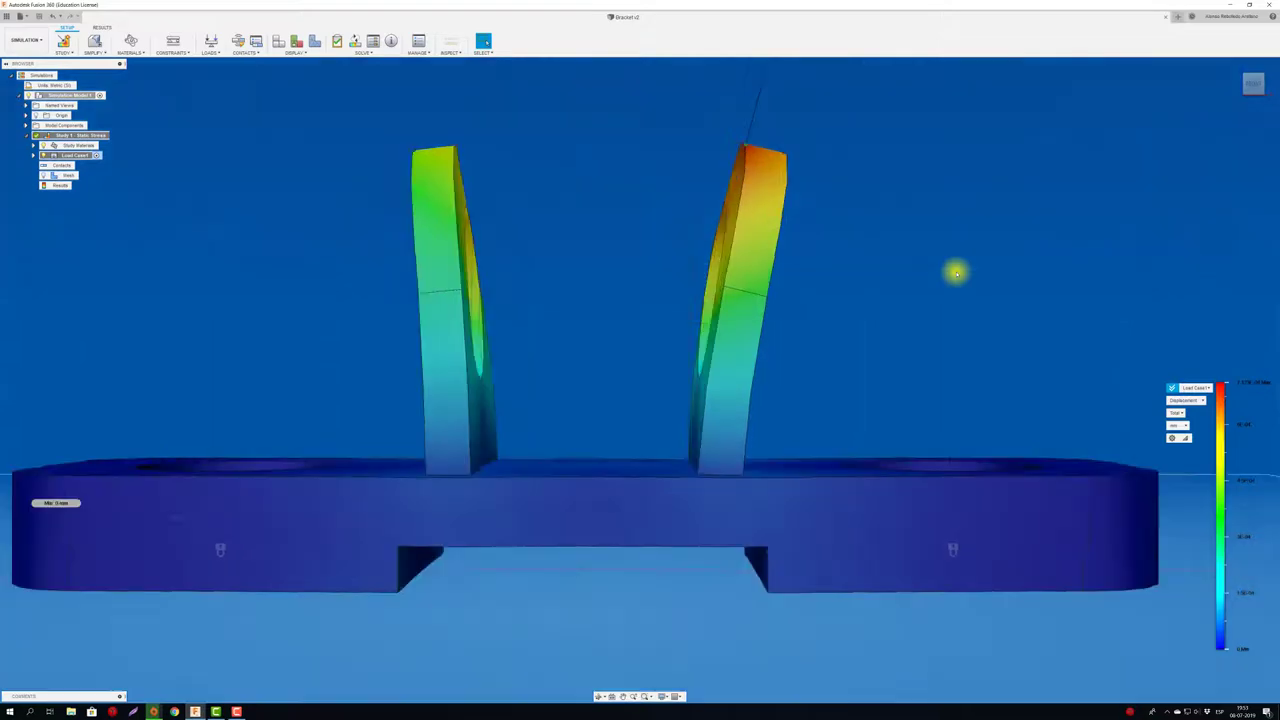
middle_click_drag(956, 272, 872, 283, "shift")
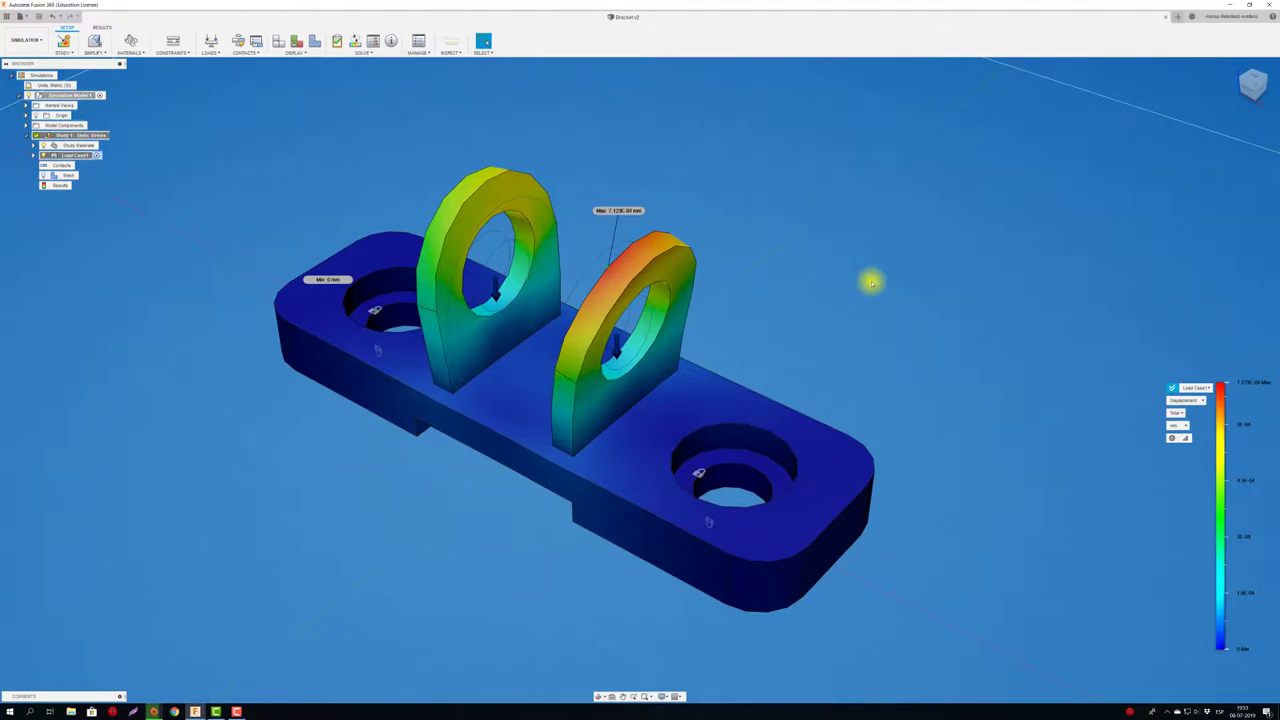
right_click(84, 135)
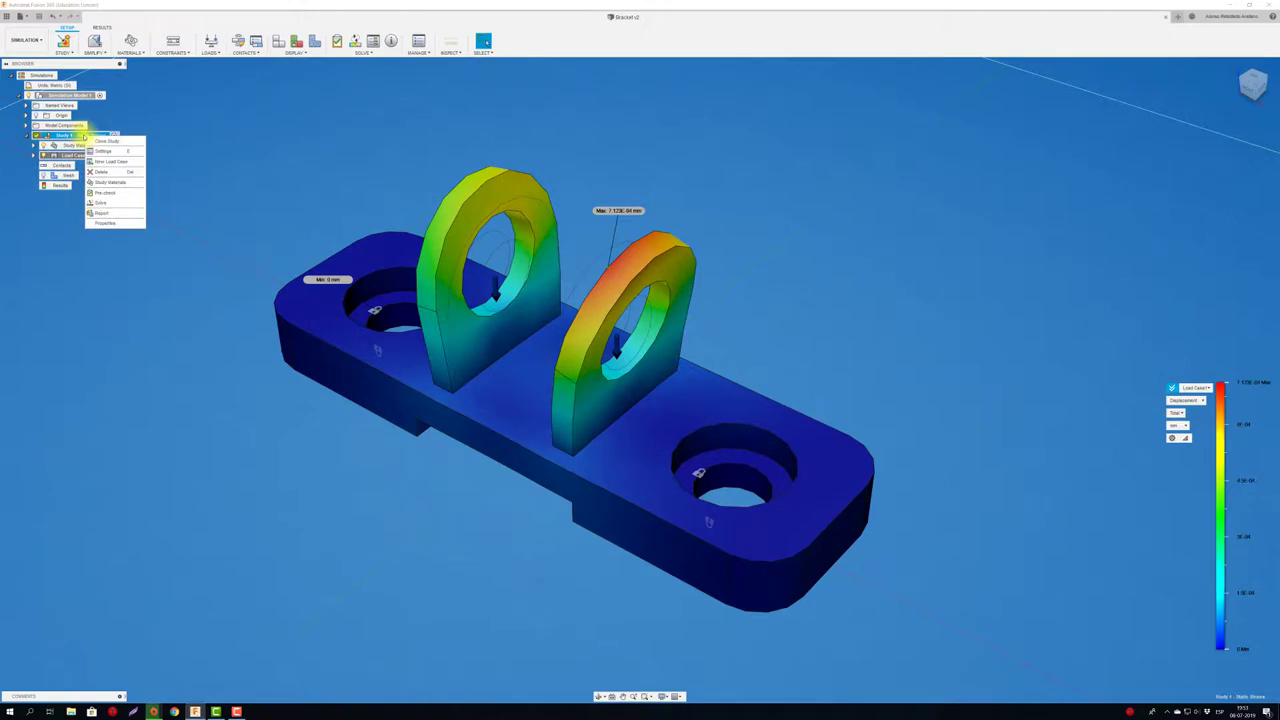
left_click(104, 214)
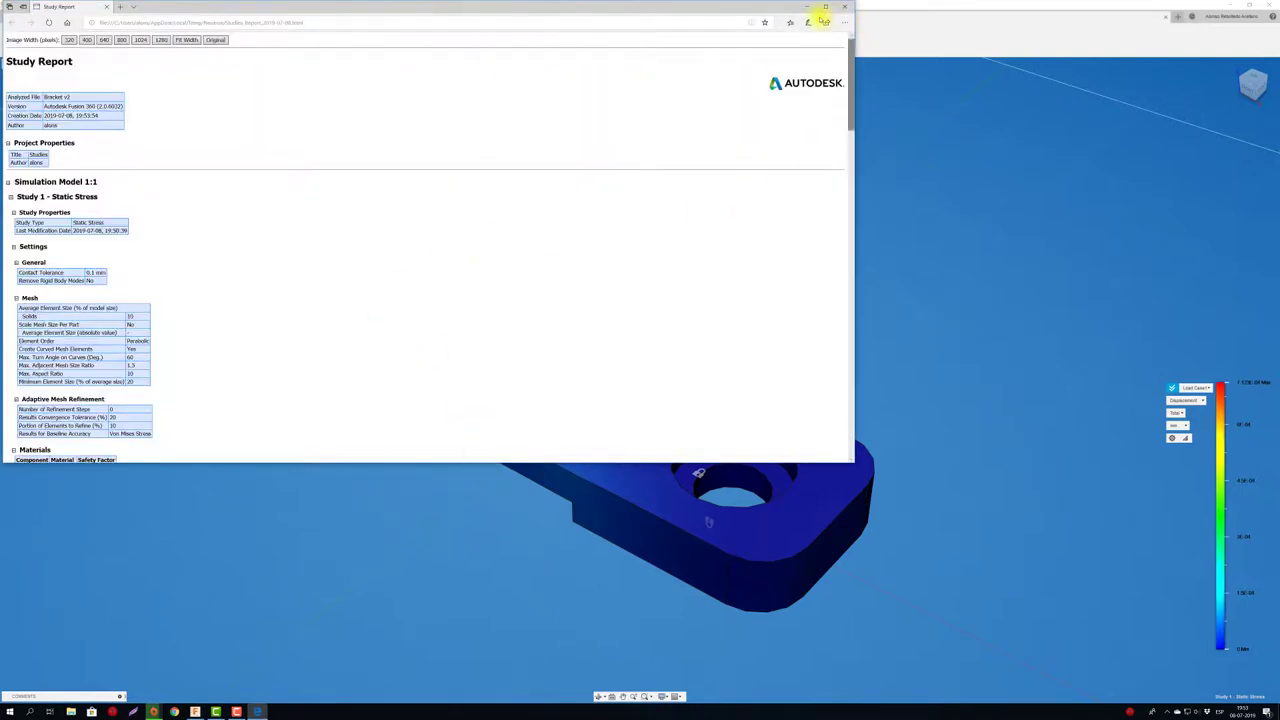
Step: Maximize the Edge report window and scroll past the Result Summary to the result plots
left_click(825, 7)
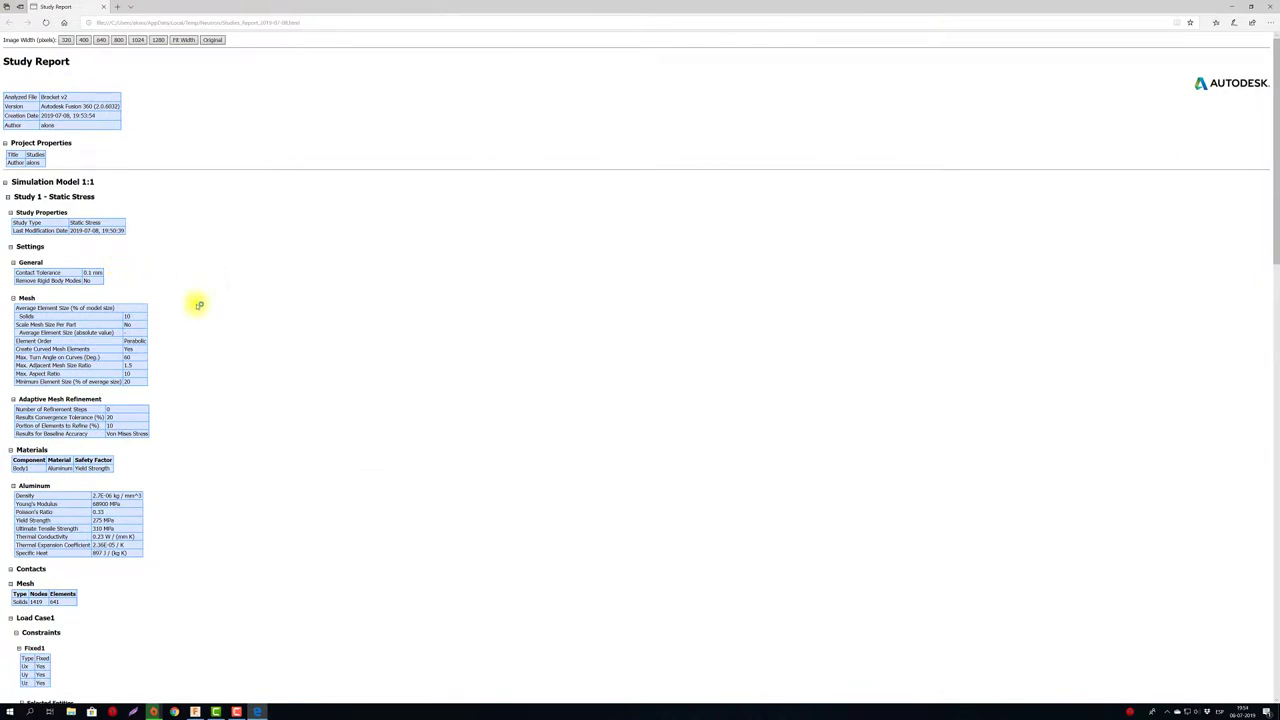
scroll(193, 294, "down", 2)
scroll(193, 294, "down", 2)
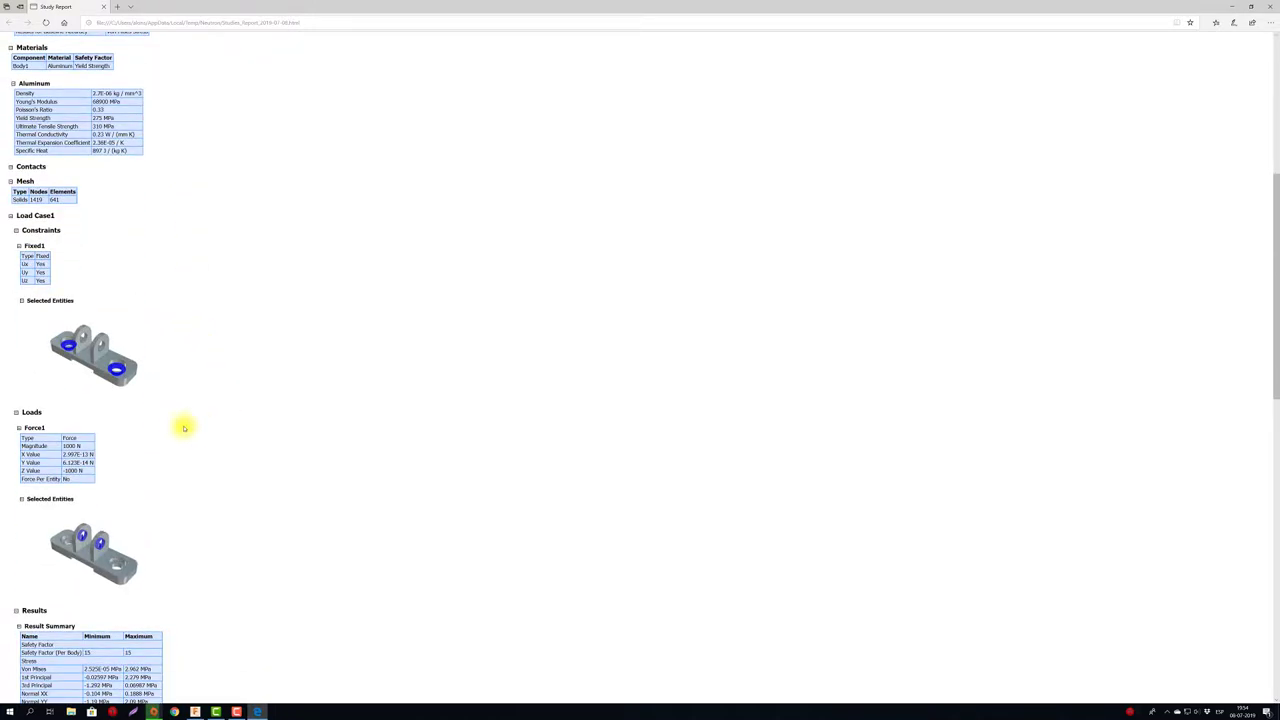
scroll(125, 378, "down", 3)
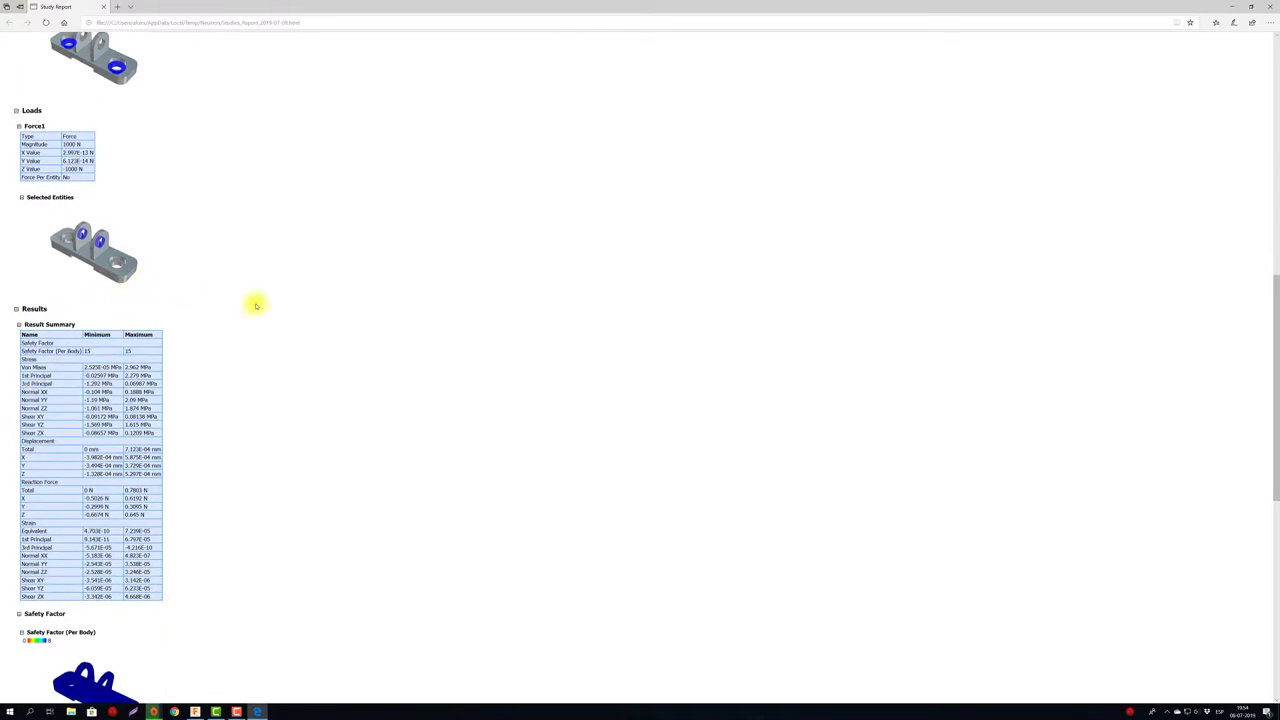
scroll(255, 305, "down", 1)
scroll(255, 305, "down", 2)
scroll(255, 305, "down", 2)
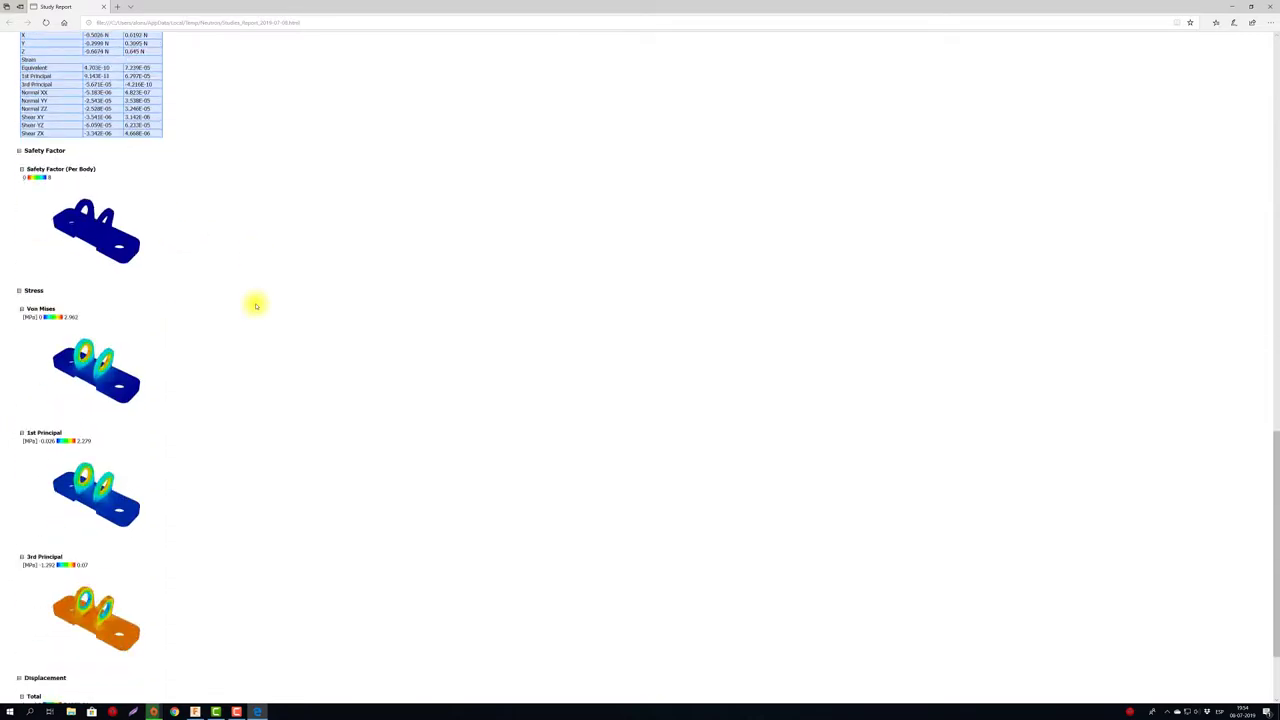
scroll(255, 305, "down", 1)
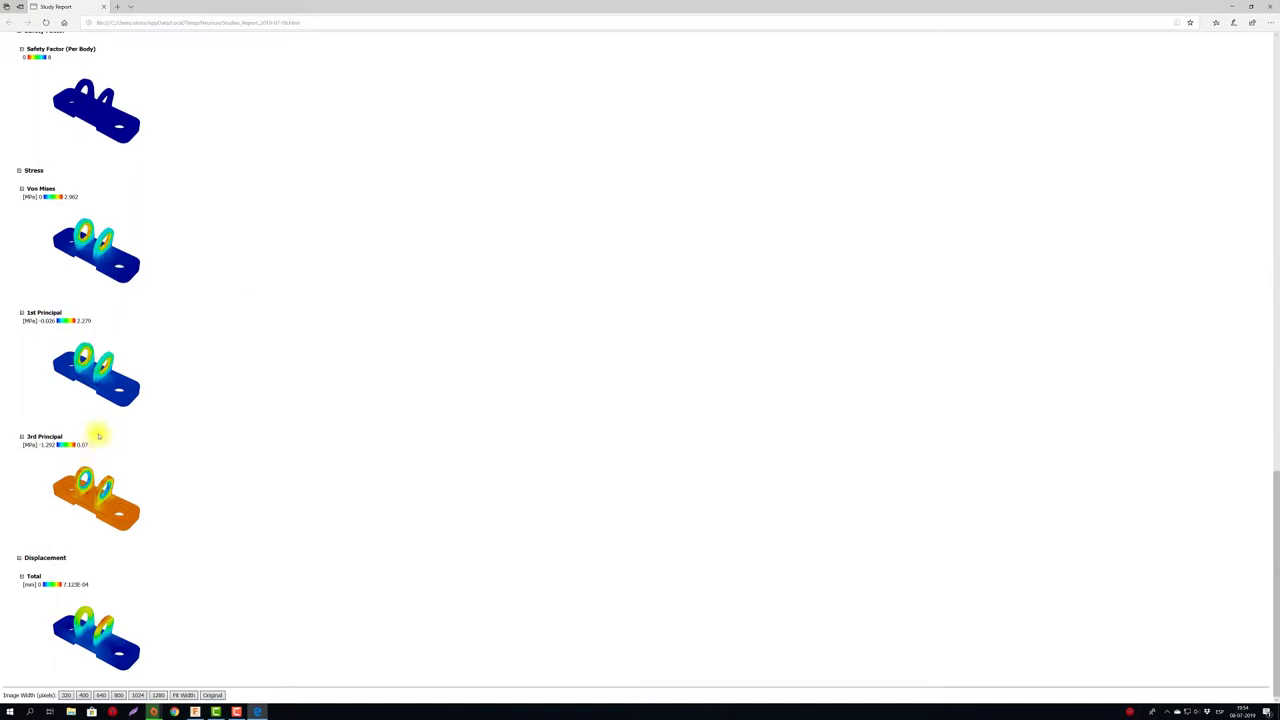
scroll(104, 428, "up", 3)
scroll(104, 428, "up", 7)
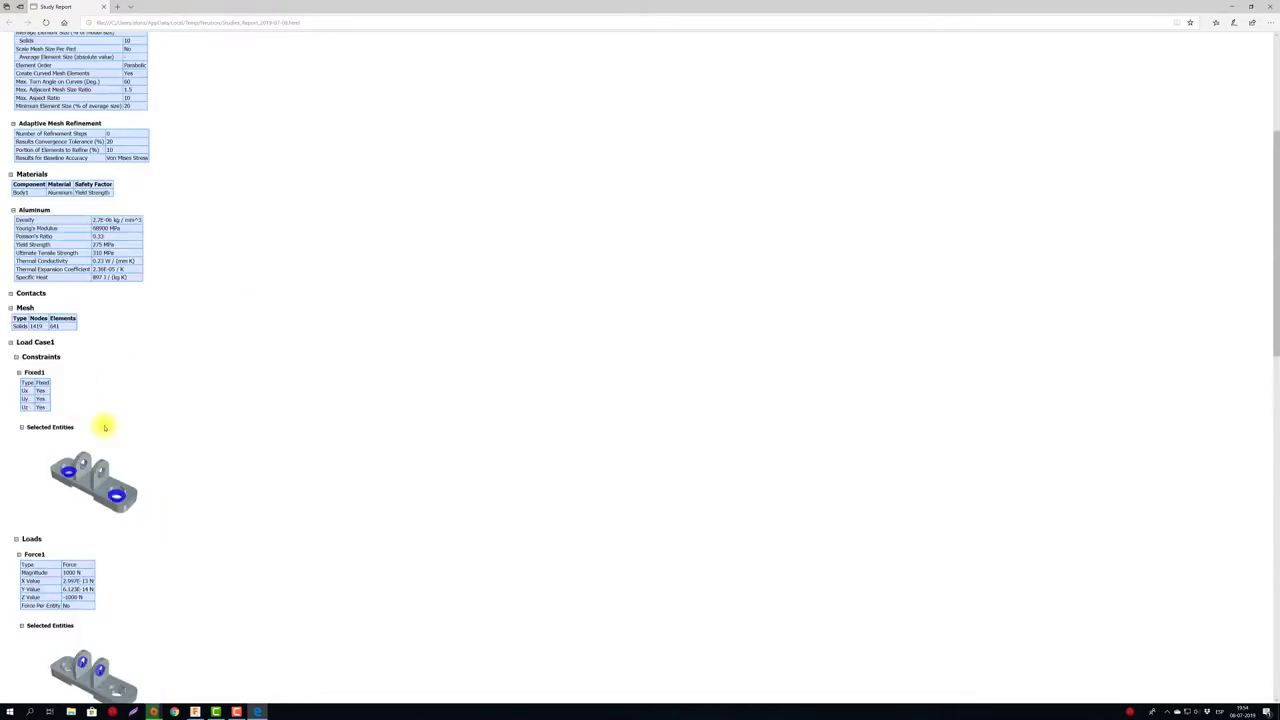
scroll(104, 426, "up", 3)
scroll(162, 338, "down", 3)
scroll(163, 333, "down", 4)
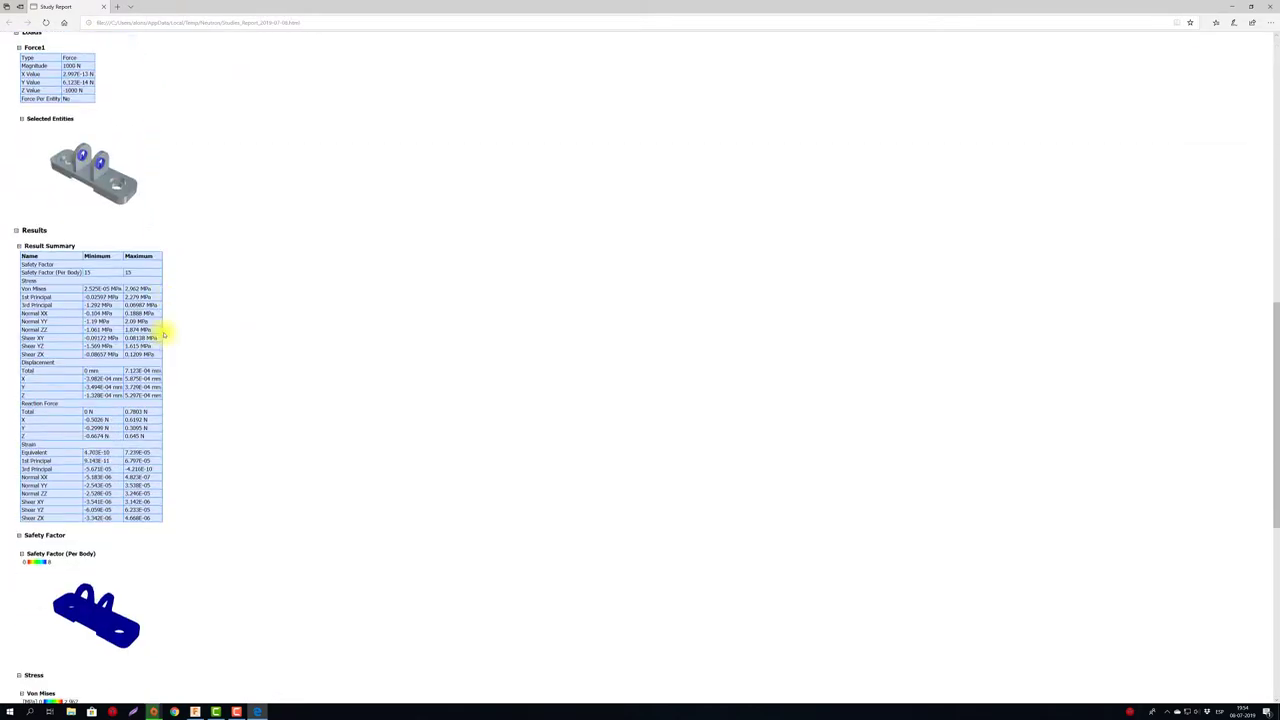
scroll(160, 350, "down", 4)
scroll(200, 450, "down", 1)
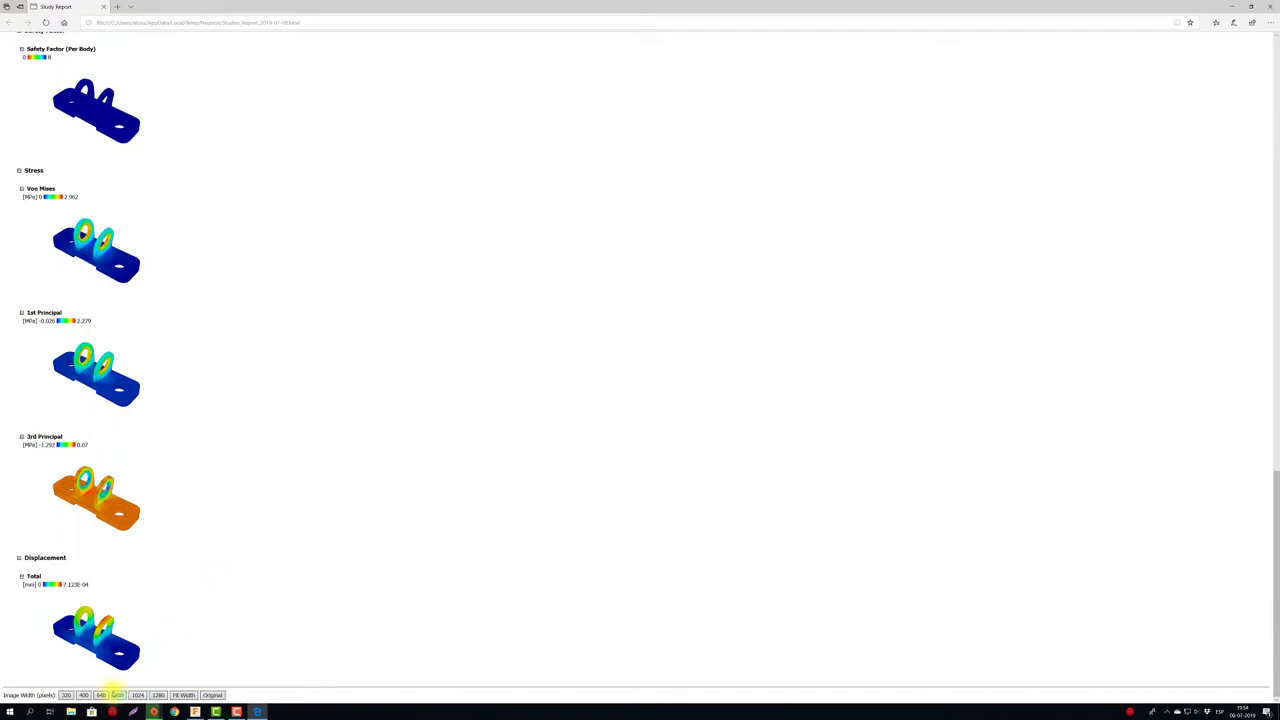
Step: Switch the report images to a larger width and scroll down through the report
left_click(118, 695)
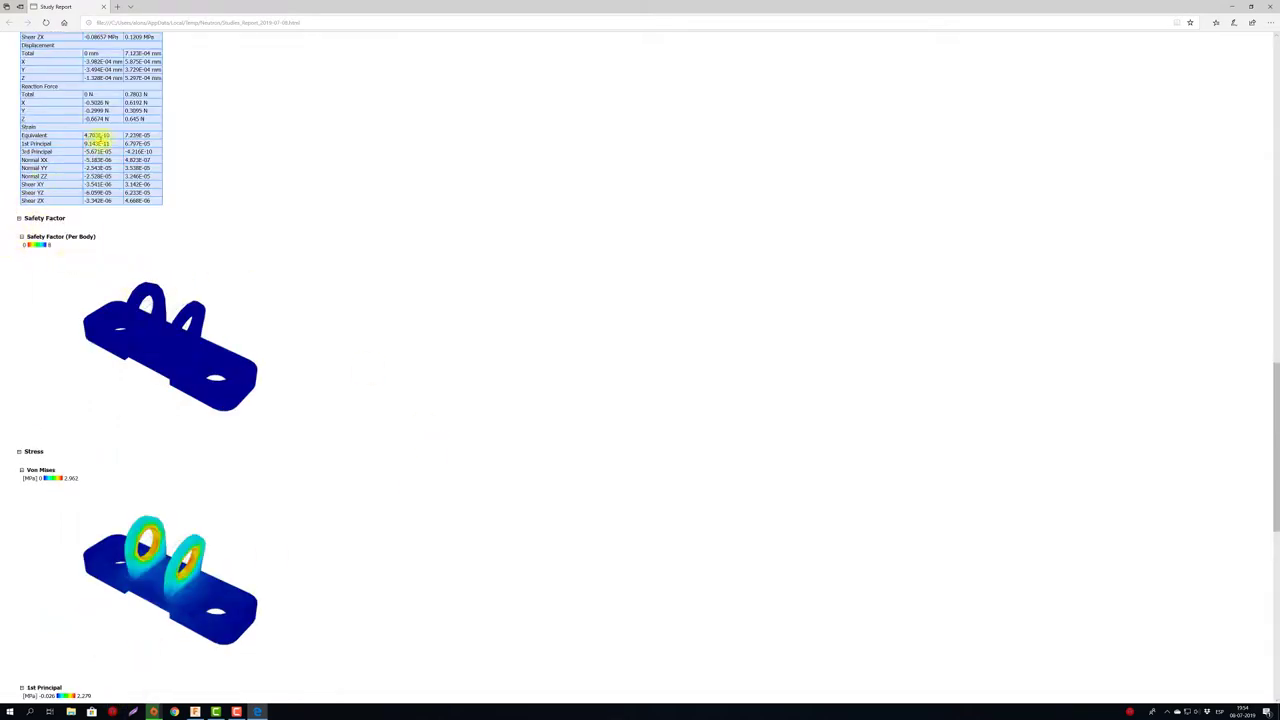
scroll(208, 206, "up", 3)
right_click(112, 301)
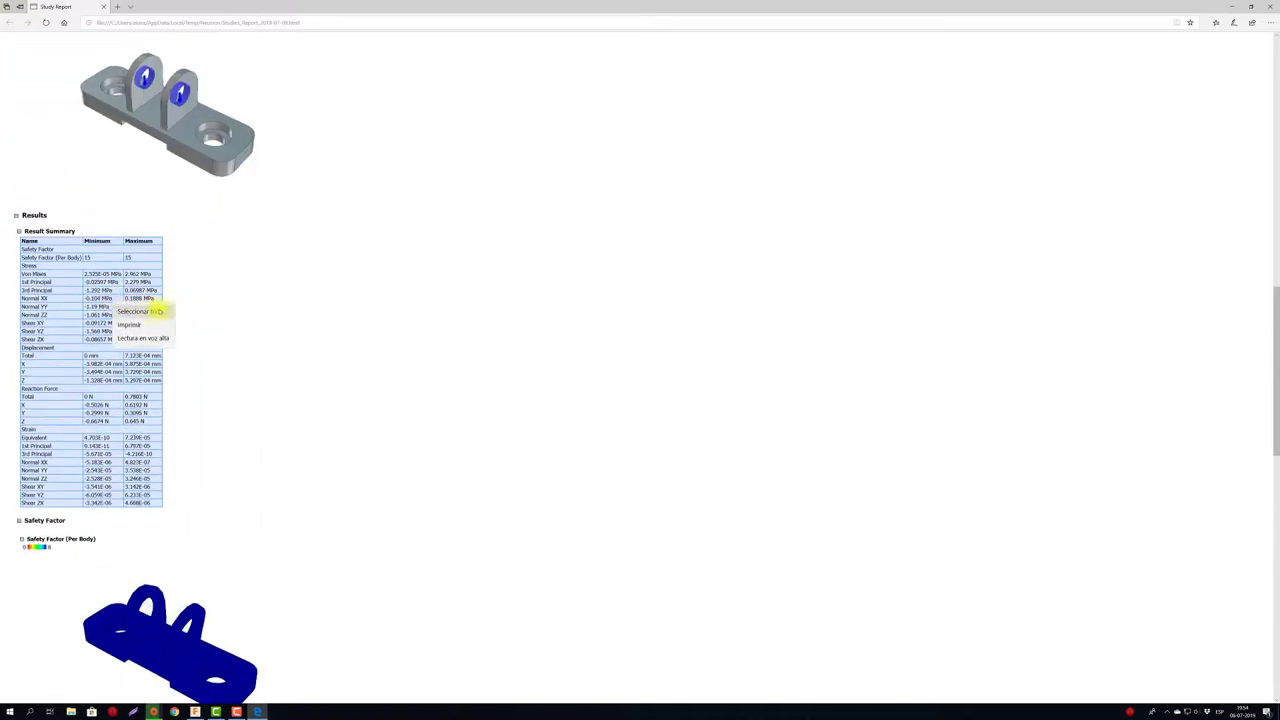
left_click(222, 309)
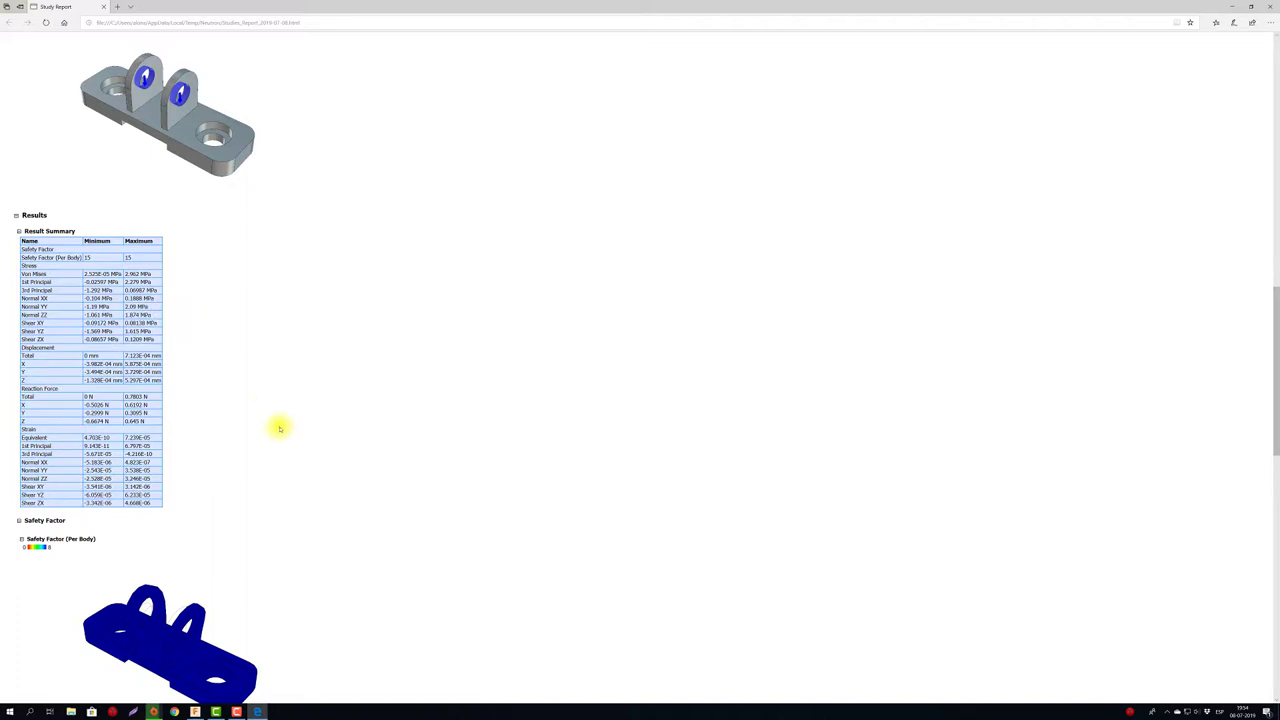
scroll(284, 433, "down", 2)
scroll(284, 433, "down", 2)
scroll(284, 433, "down", 3)
scroll(284, 433, "down", 2)
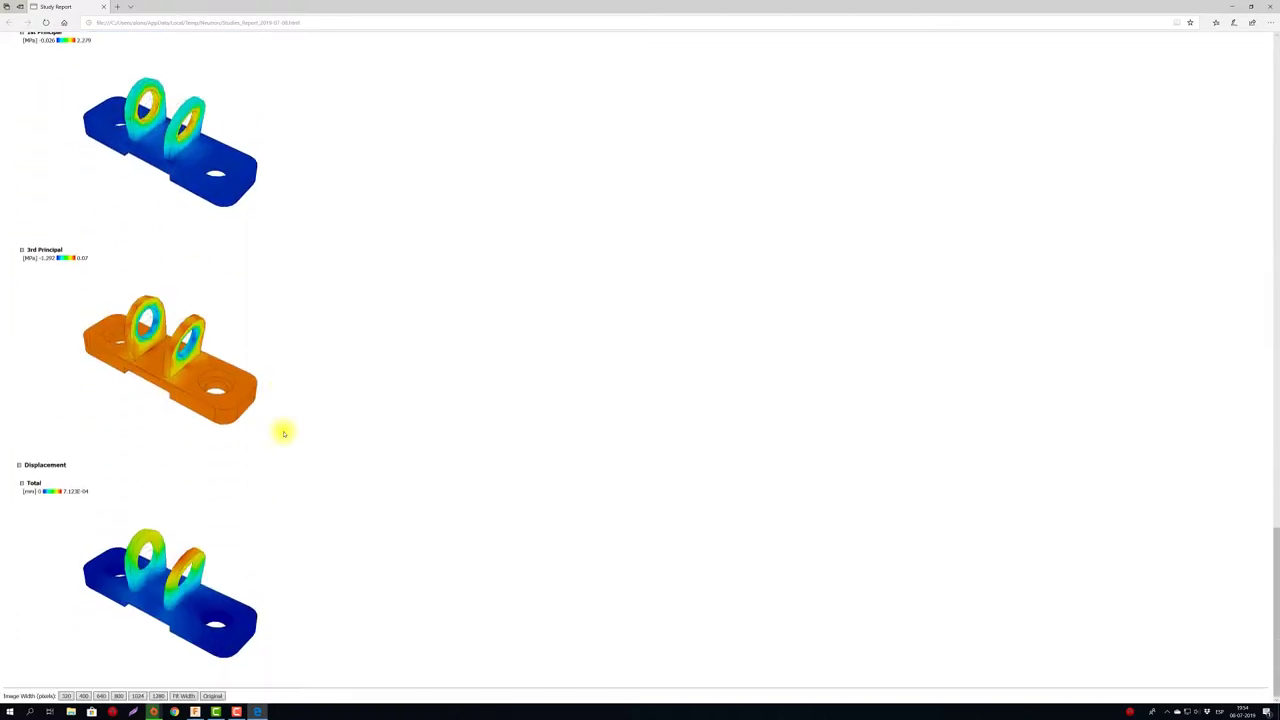
Step: Apply Fit Width so the bracket images fill the page, then review the report
left_click(187, 694)
scroll(549, 423, "up", 3)
scroll(549, 423, "up", 4)
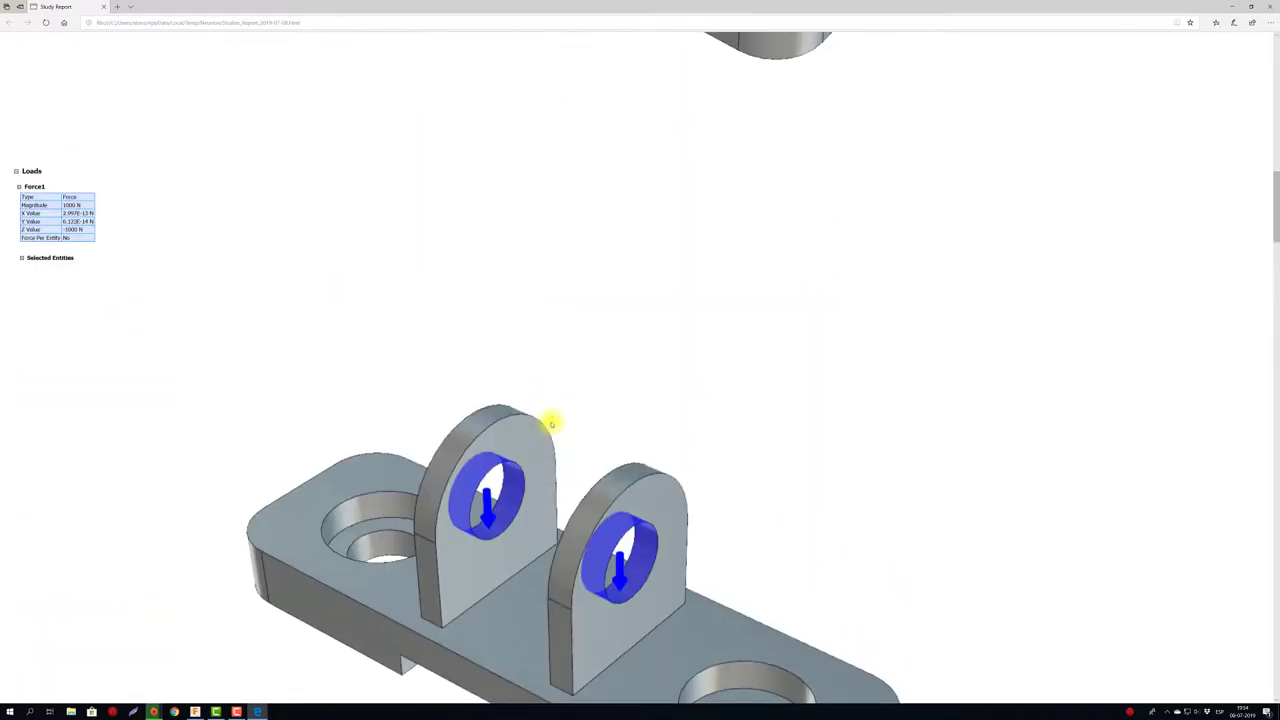
scroll(551, 424, "up", 5)
scroll(551, 424, "up", 5)
scroll(551, 424, "up", 5)
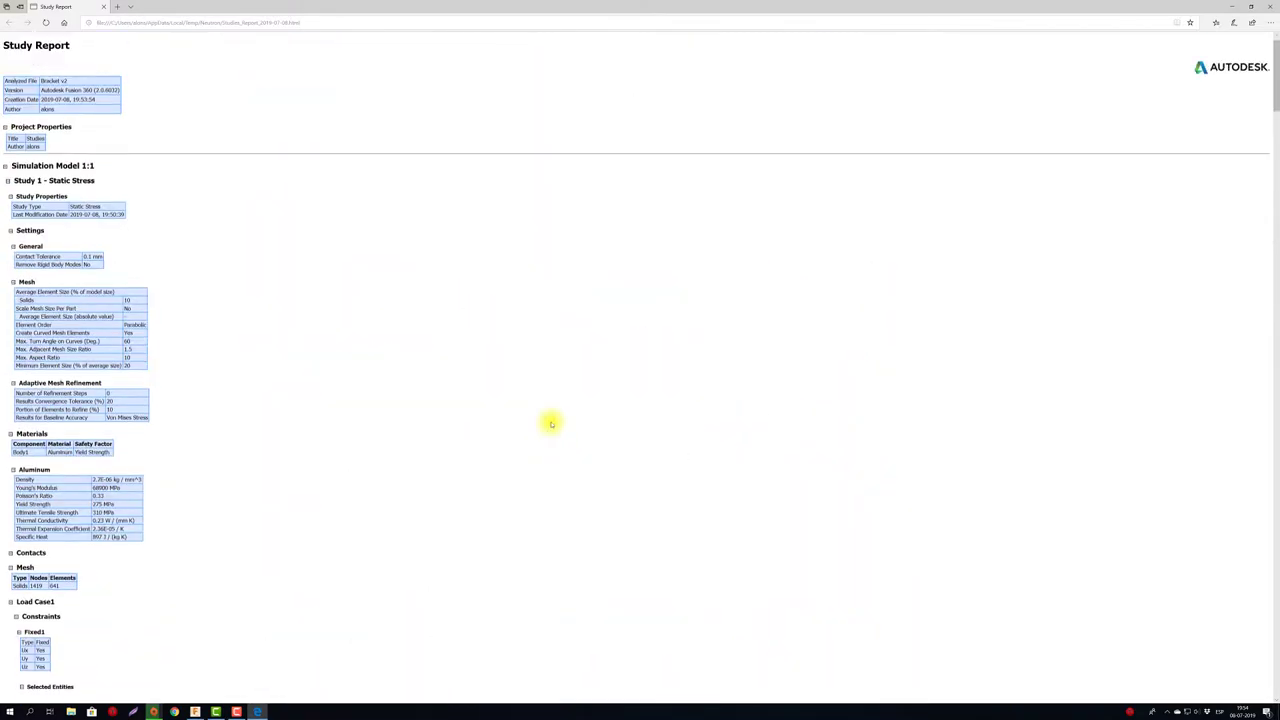
scroll(551, 424, "down", 5)
scroll(551, 424, "down", 5)
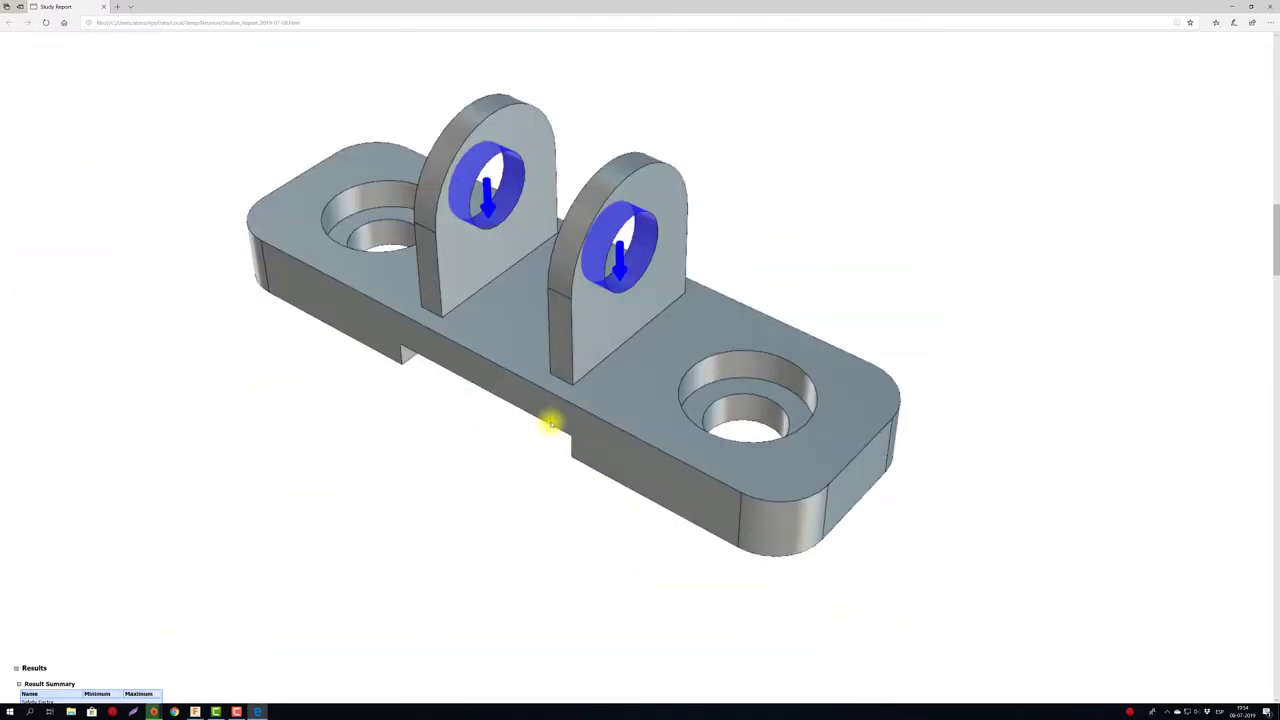
scroll(551, 424, "down", 5)
scroll(588, 404, "down", 3)
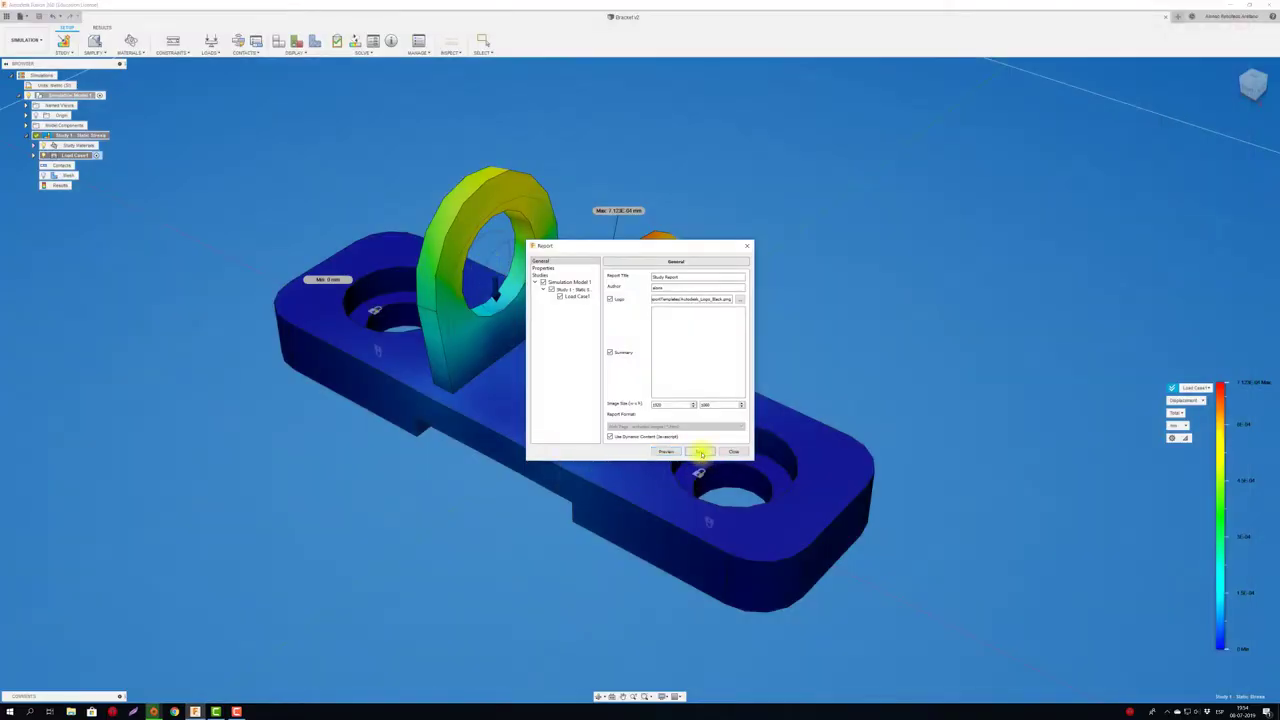
Step: Save the report to the Desktop (Escritorio) as the Studies_Report_2019-07-08 web page
left_click(700, 452)
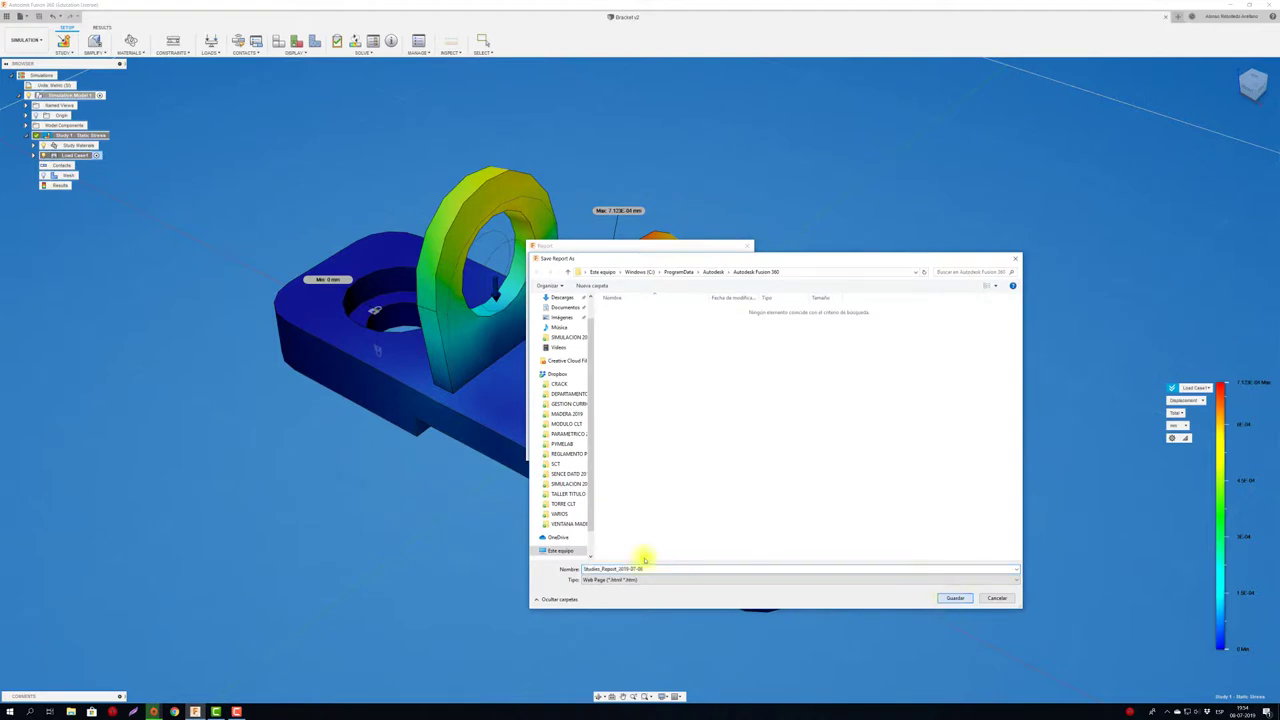
scroll(586, 525, "down", 1)
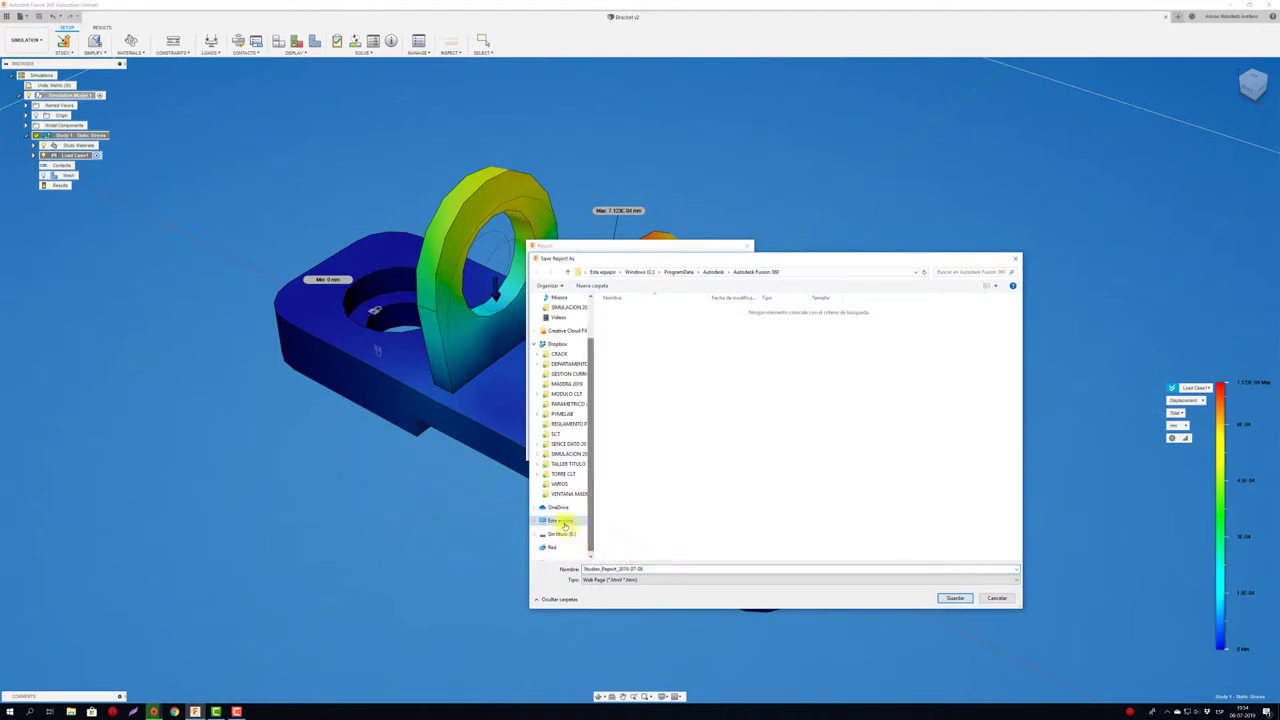
left_click_drag(587, 523, 591, 488)
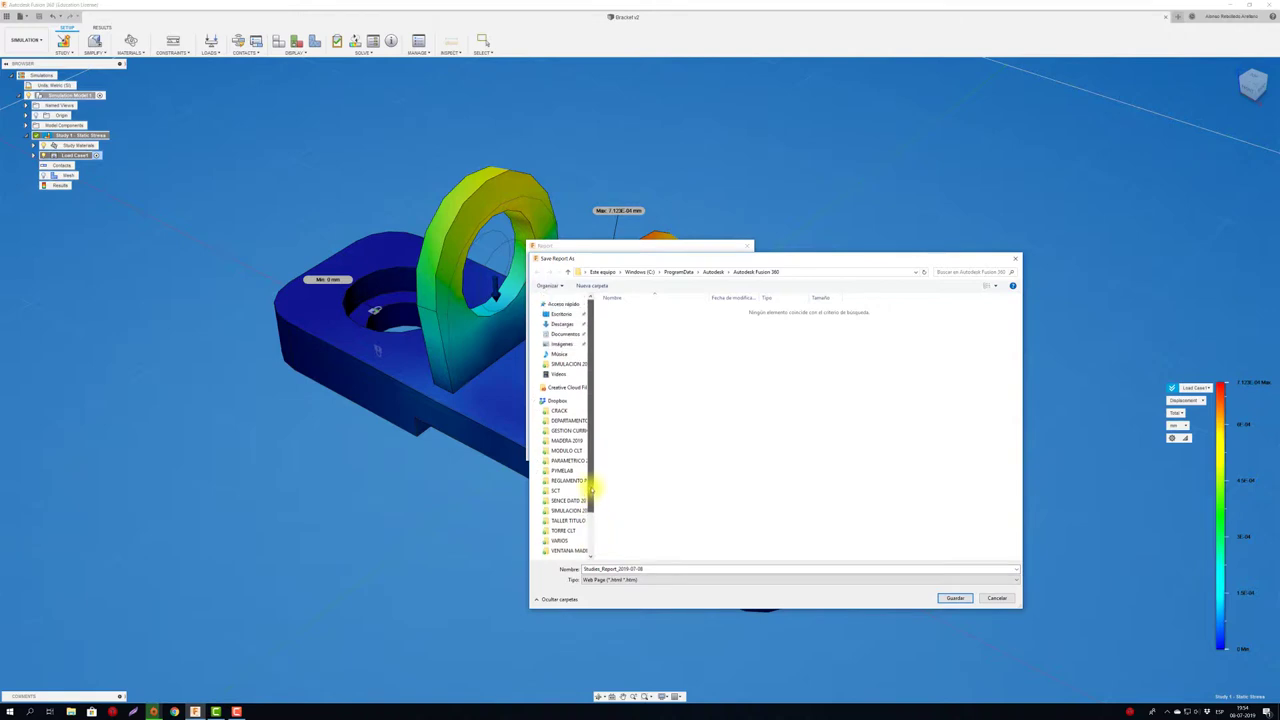
left_click(561, 314)
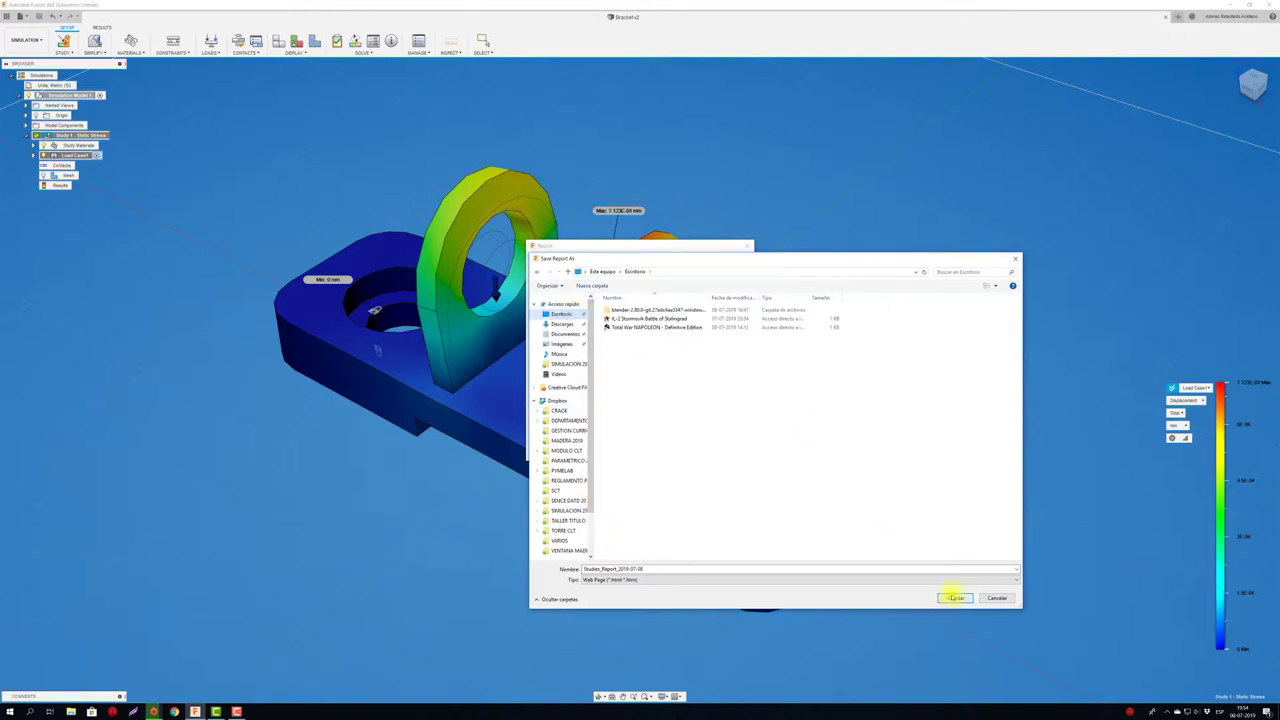
left_click(955, 597)
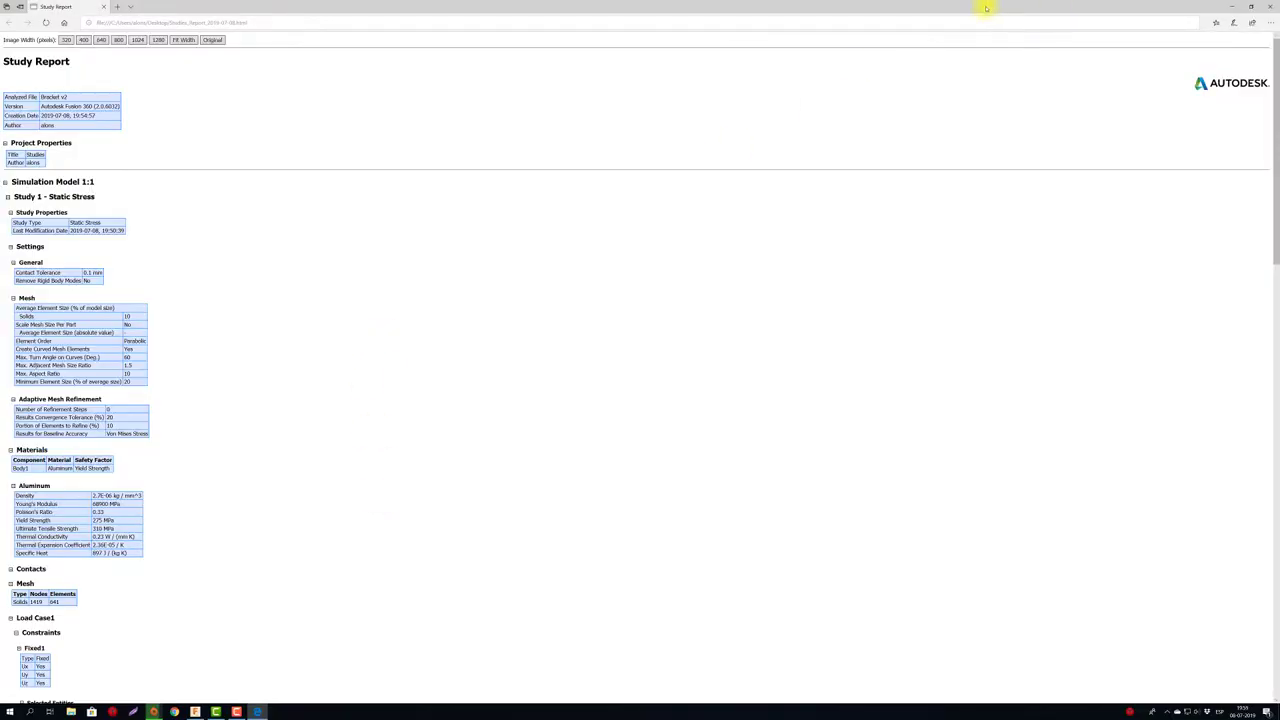
Step: Minimize the Edge window showing the saved report to return to Fusion 360
left_click(1232, 6)
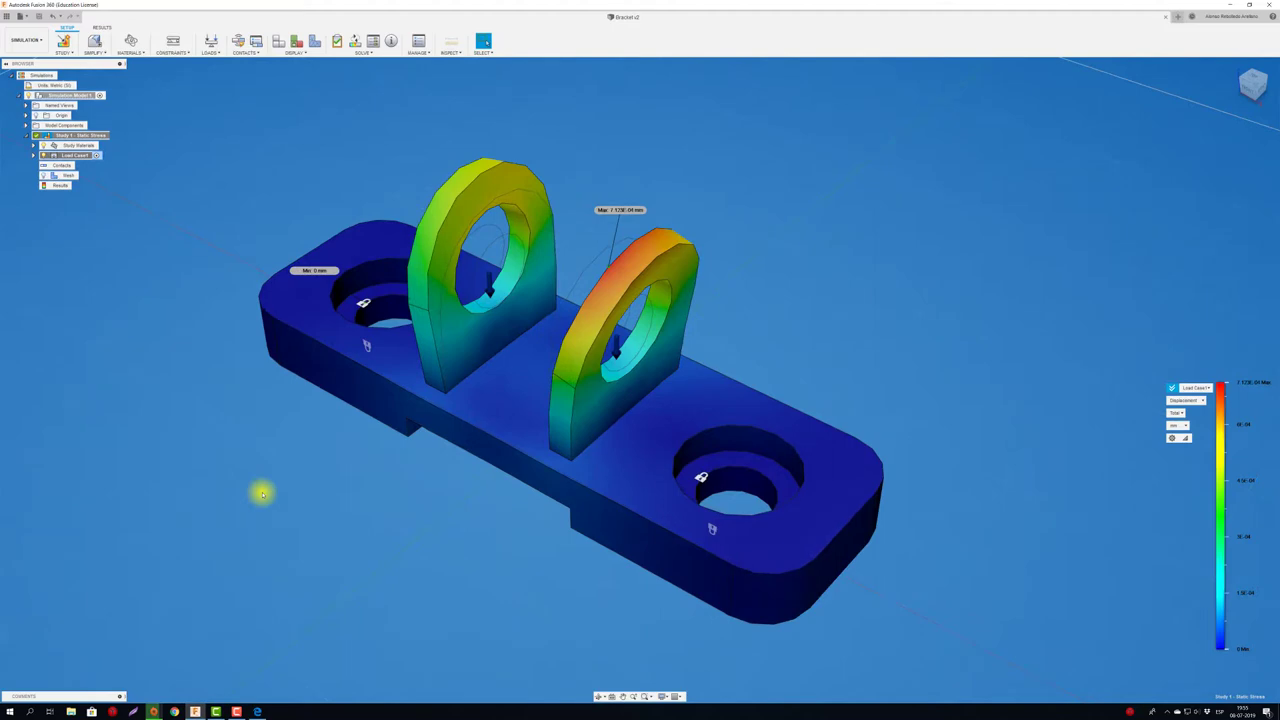
middle_click_drag(261, 492, 293, 420, "shift")
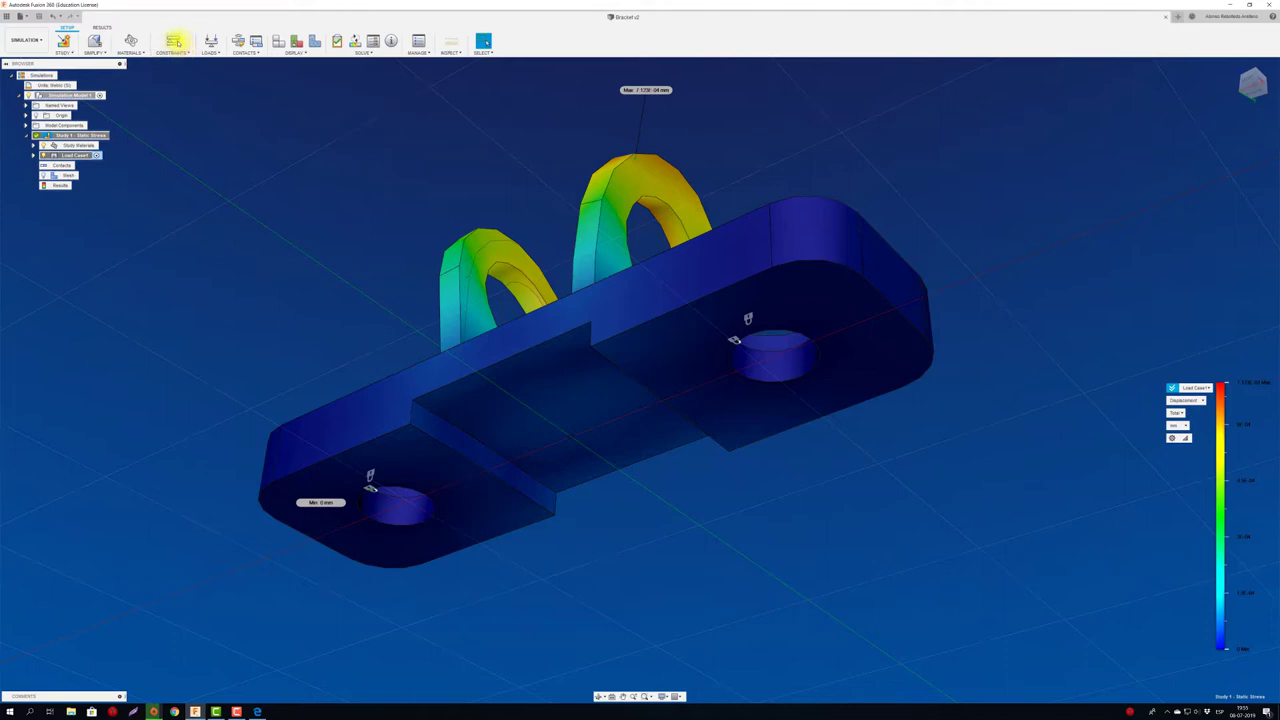
mouse_move(366, 411)
middle_mouse_down("shift")
mouse_move(397, 456)
mouse_move(274, 360)
middle_mouse_up("shift")
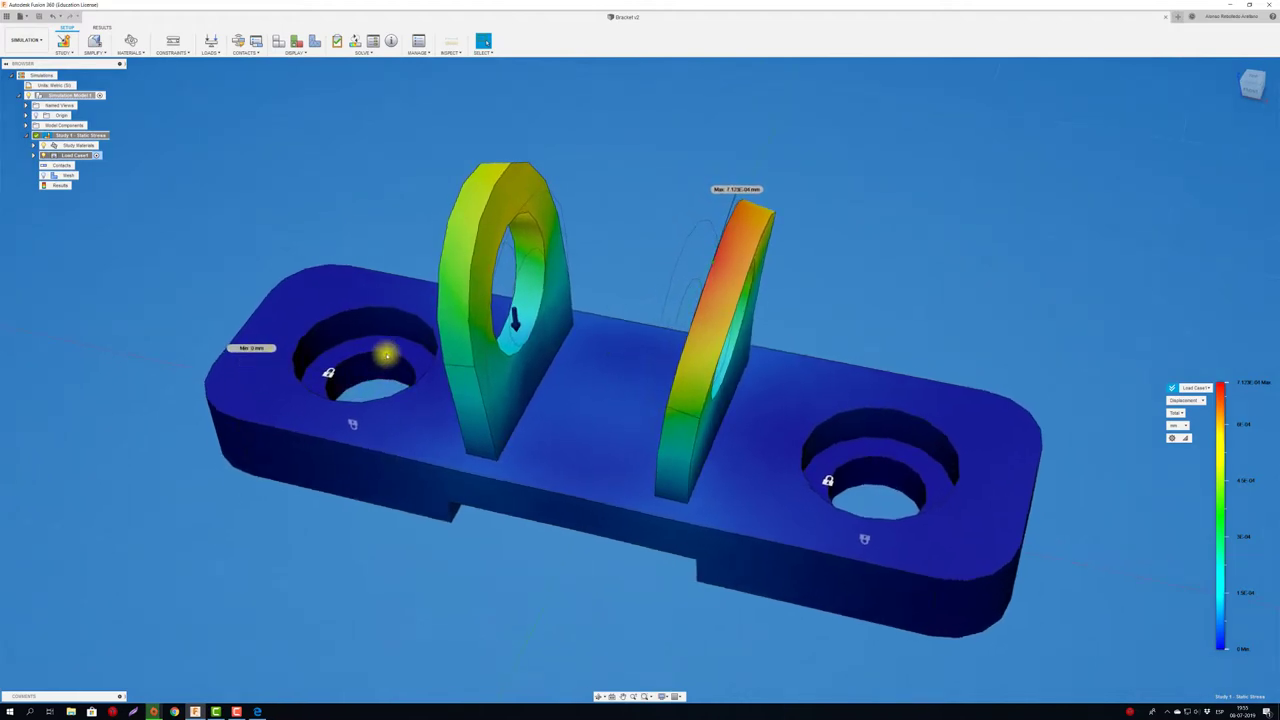
mouse_move(370, 369)
middle_mouse_down("shift")
mouse_move(329, 466)
mouse_move(356, 376)
middle_mouse_up("shift")
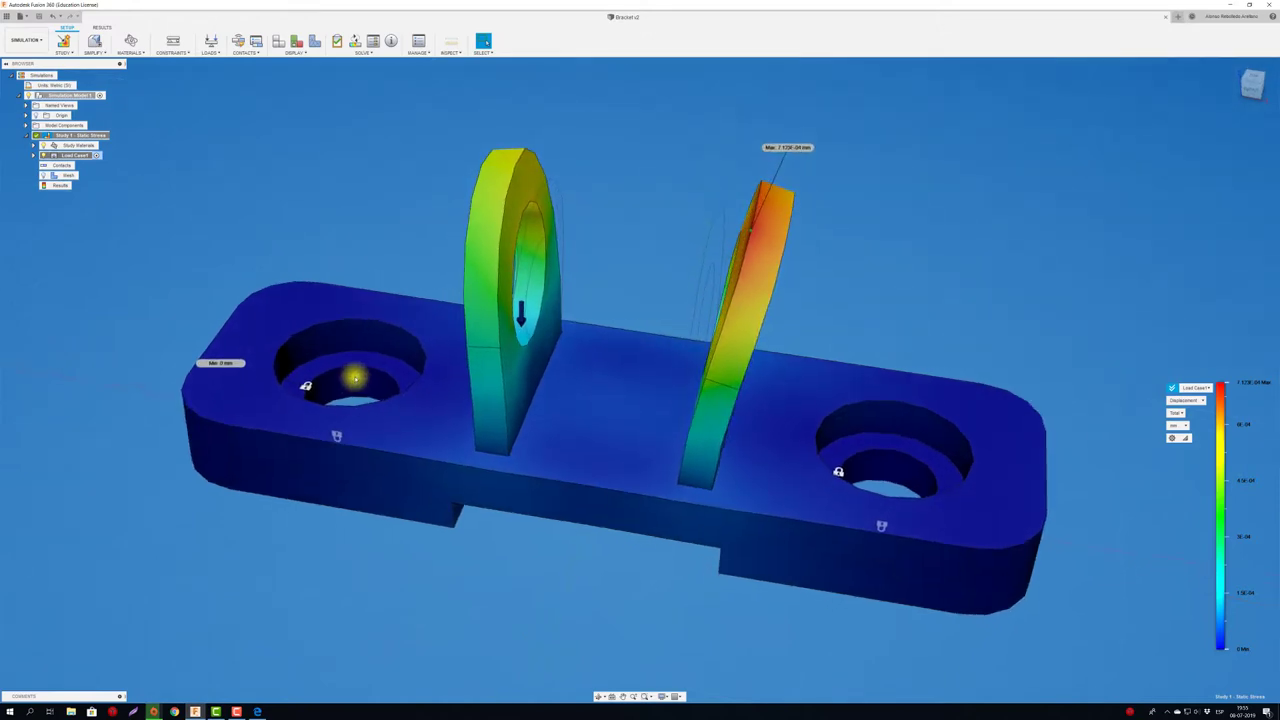
mouse_move(366, 451)
middle_mouse_down("shift")
mouse_move(366, 426)
mouse_move(357, 491)
middle_mouse_up("shift")
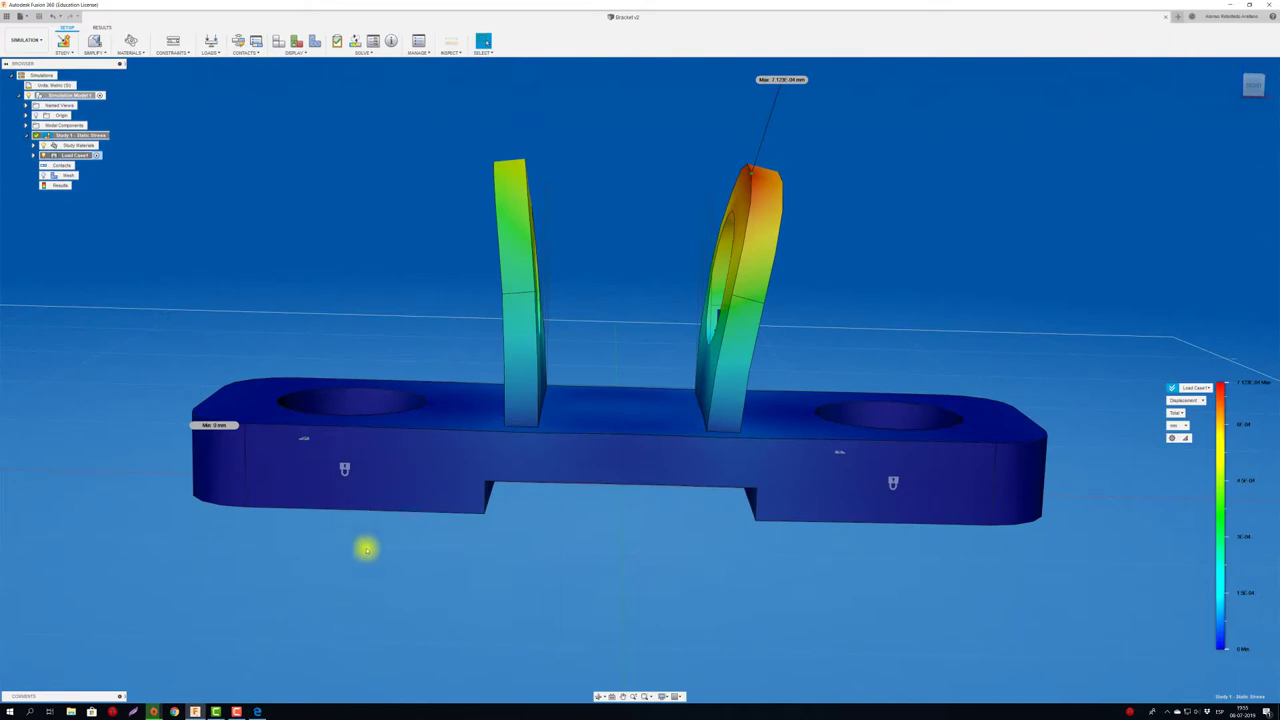
middle_click_drag(351, 614, 334, 394, "shift")
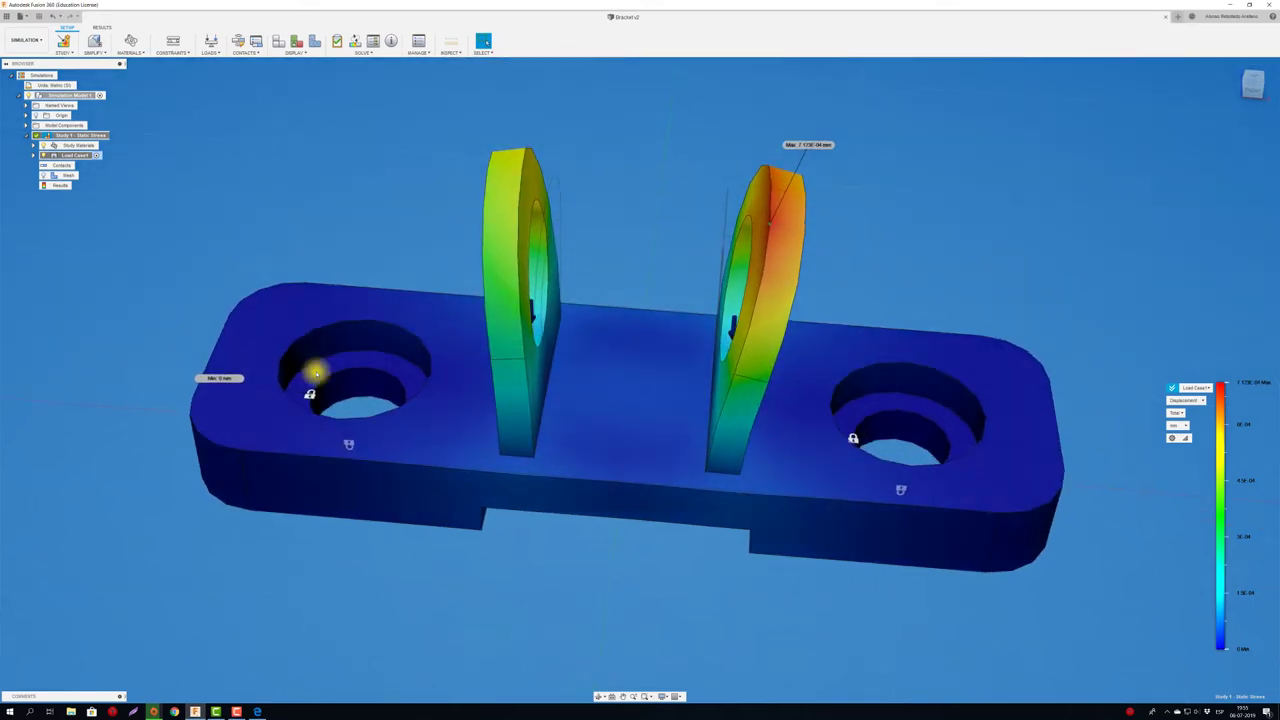
middle_click_drag(315, 372, 452, 478, "shift")
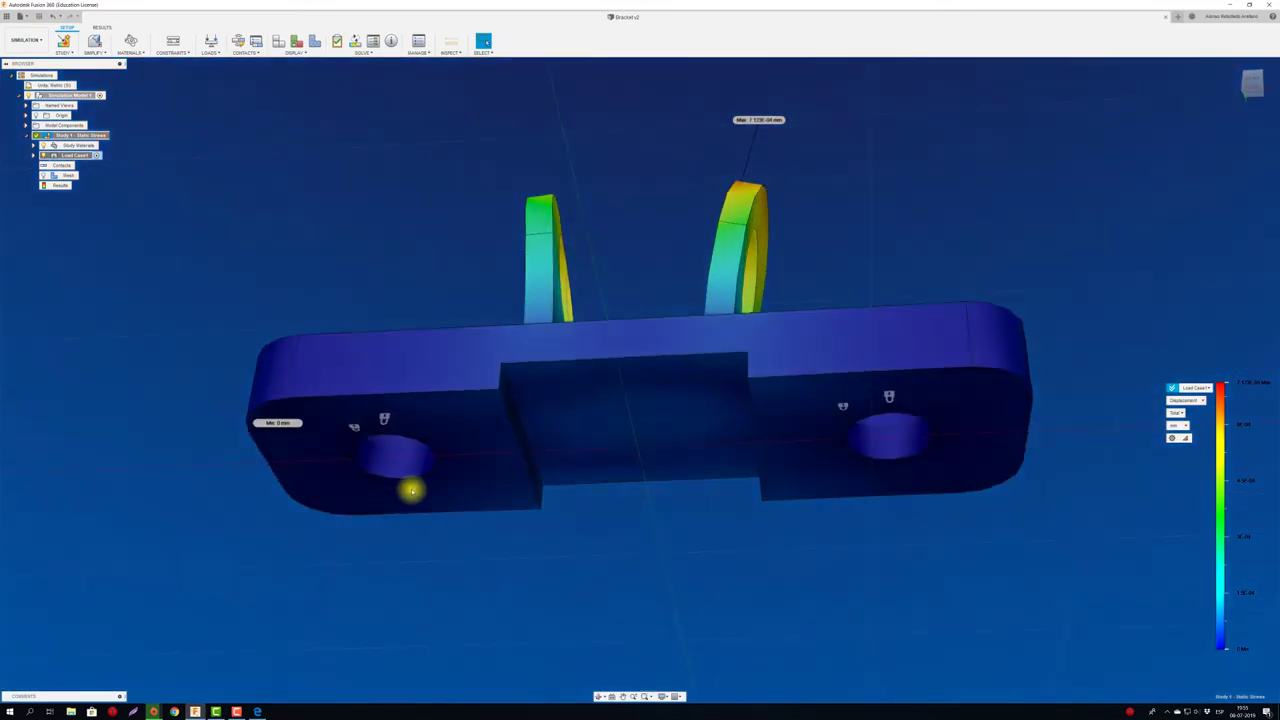
middle_click_drag(740, 503, 740, 505, "shift")
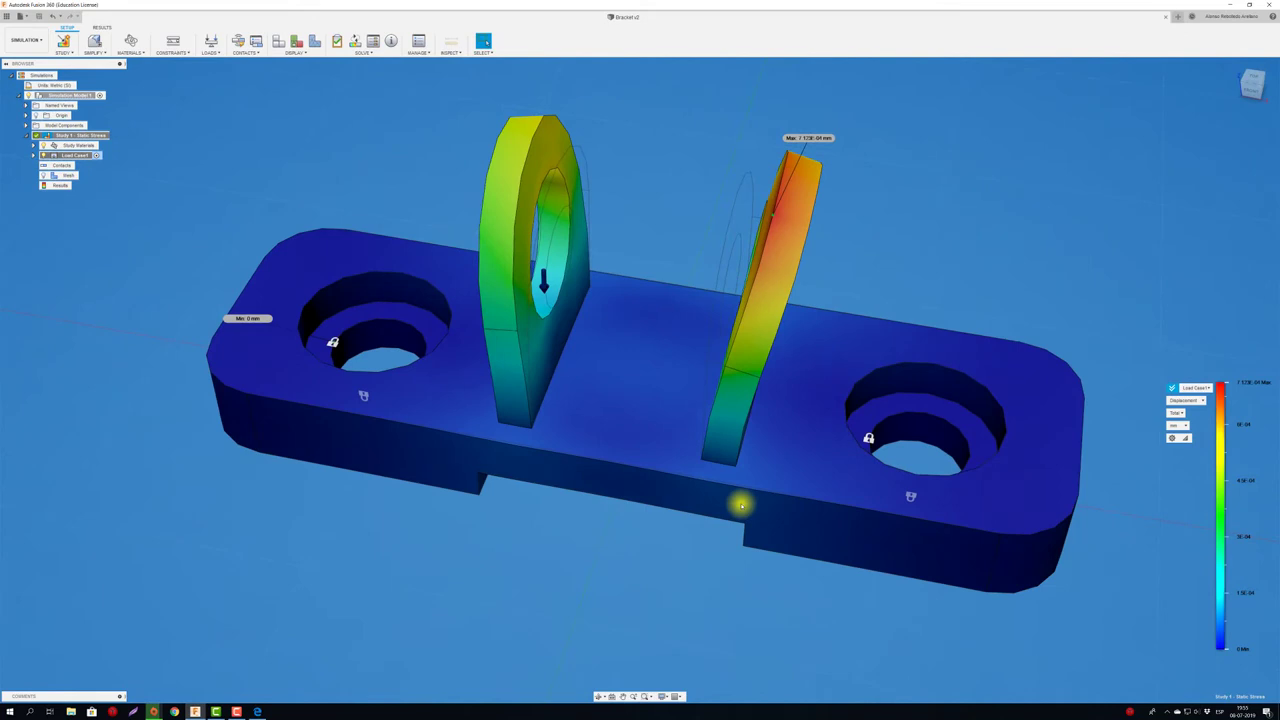
middle_click_drag(741, 505, 474, 374, "shift")
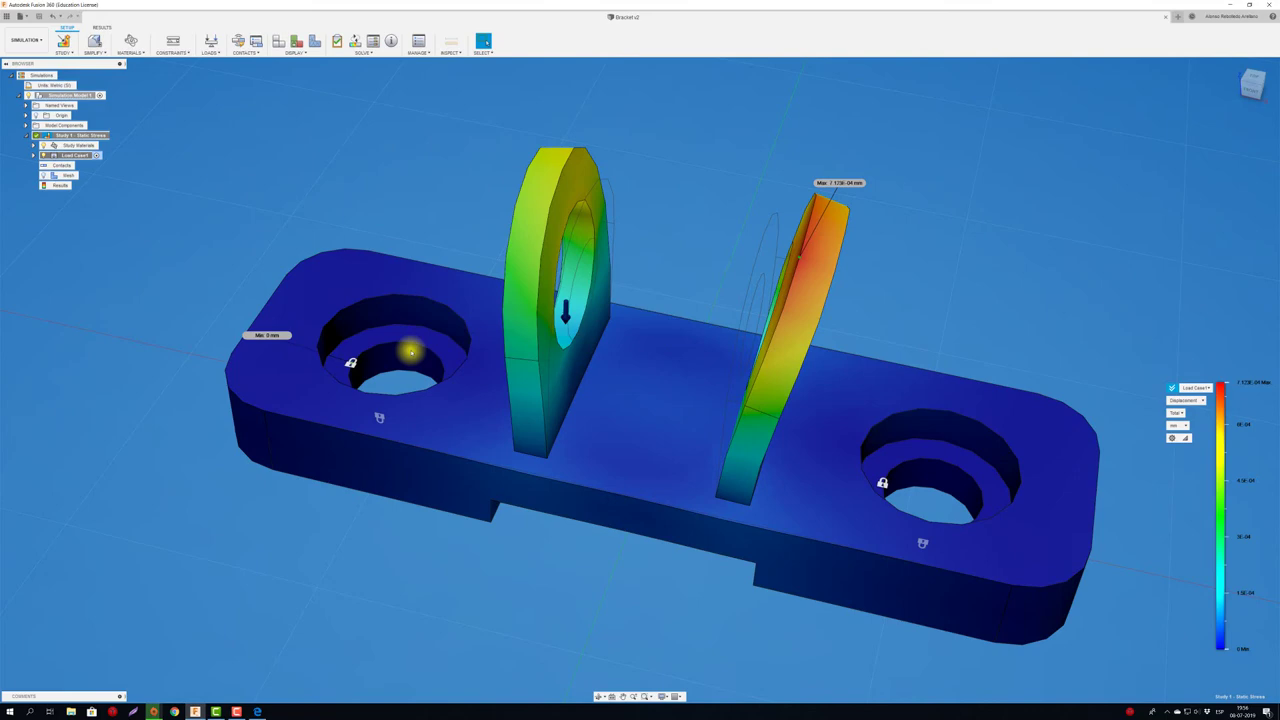
middle_click_drag(410, 351, 410, 351, "shift")
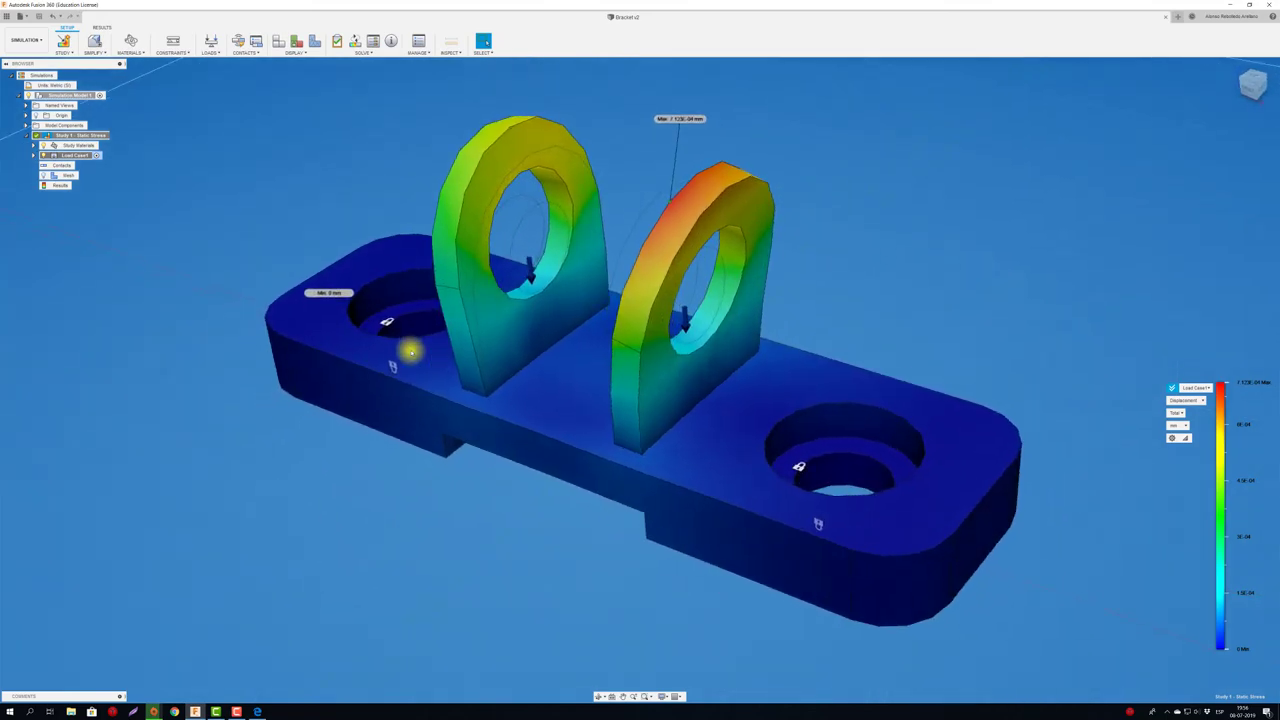